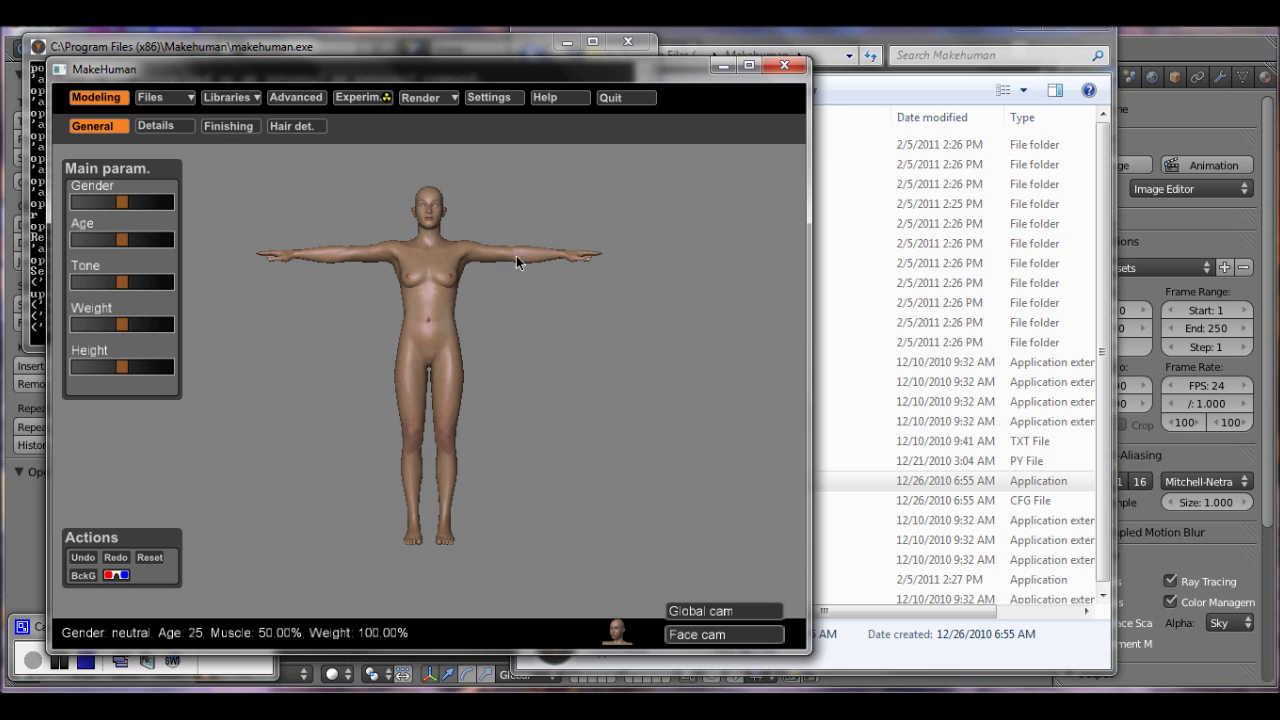
- Make the figure 100% male, age 15, with muscle tone lowered to about 20%
left_click_drag(516, 255, 482, 329)
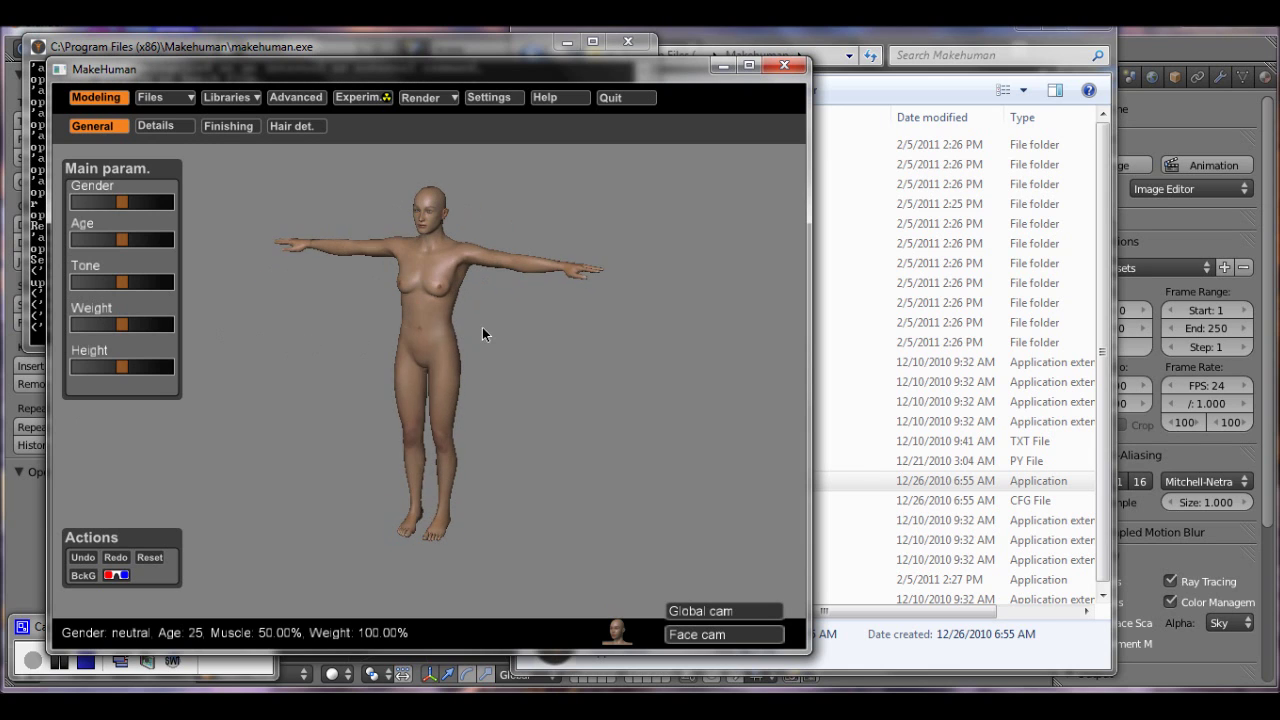
left_click_drag(428, 376, 610, 330)
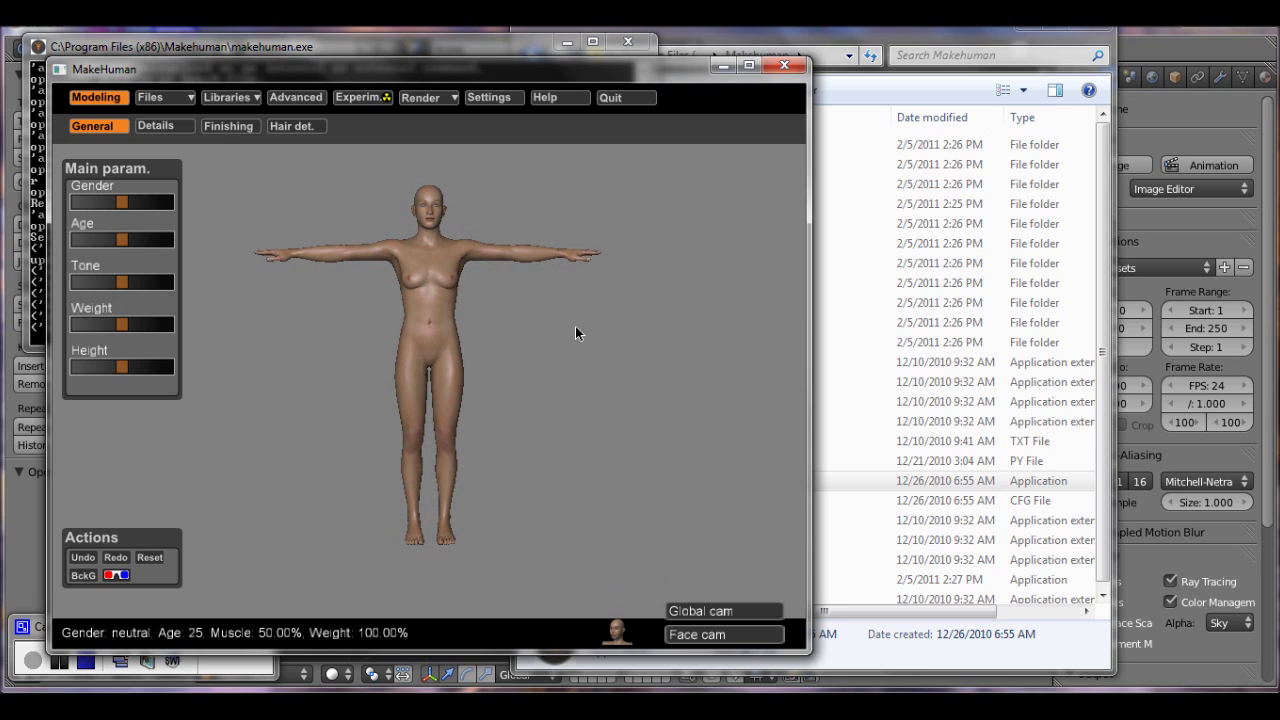
left_click_drag(121, 203, 168, 205)
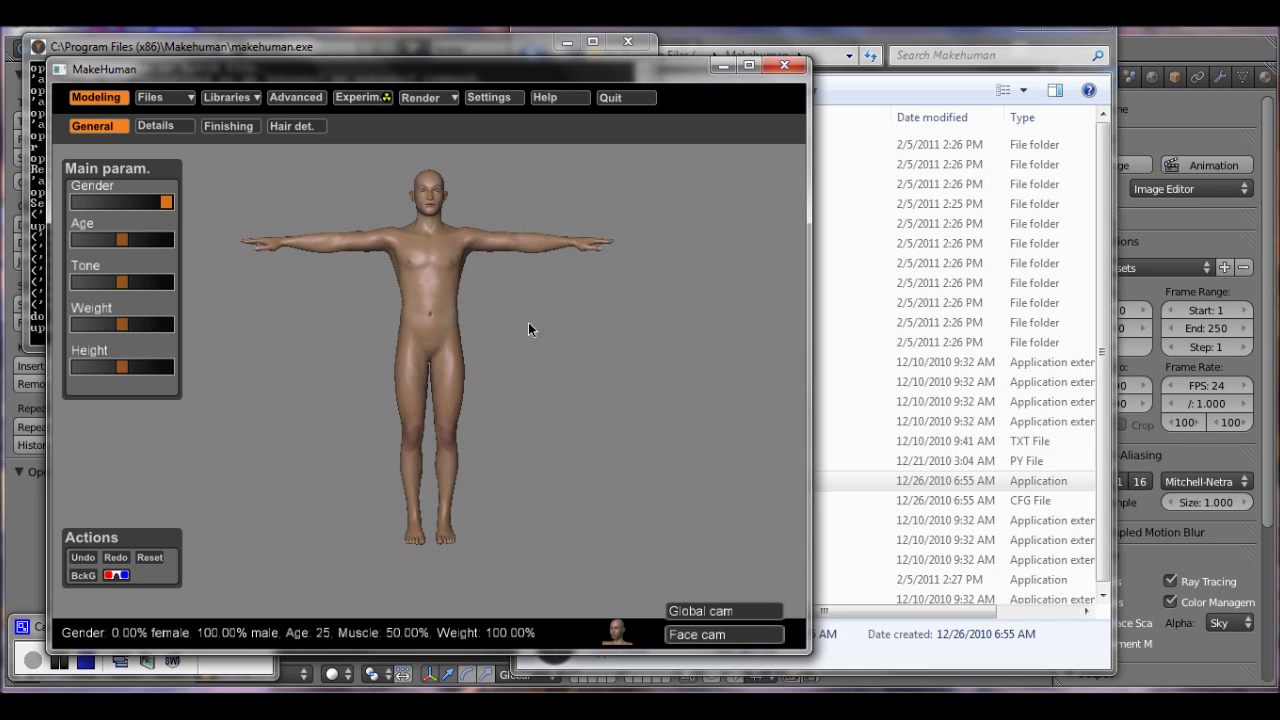
mouse_move(121, 240)
left_mouse_down()
mouse_move(84, 242)
mouse_move(98, 245)
left_mouse_up()
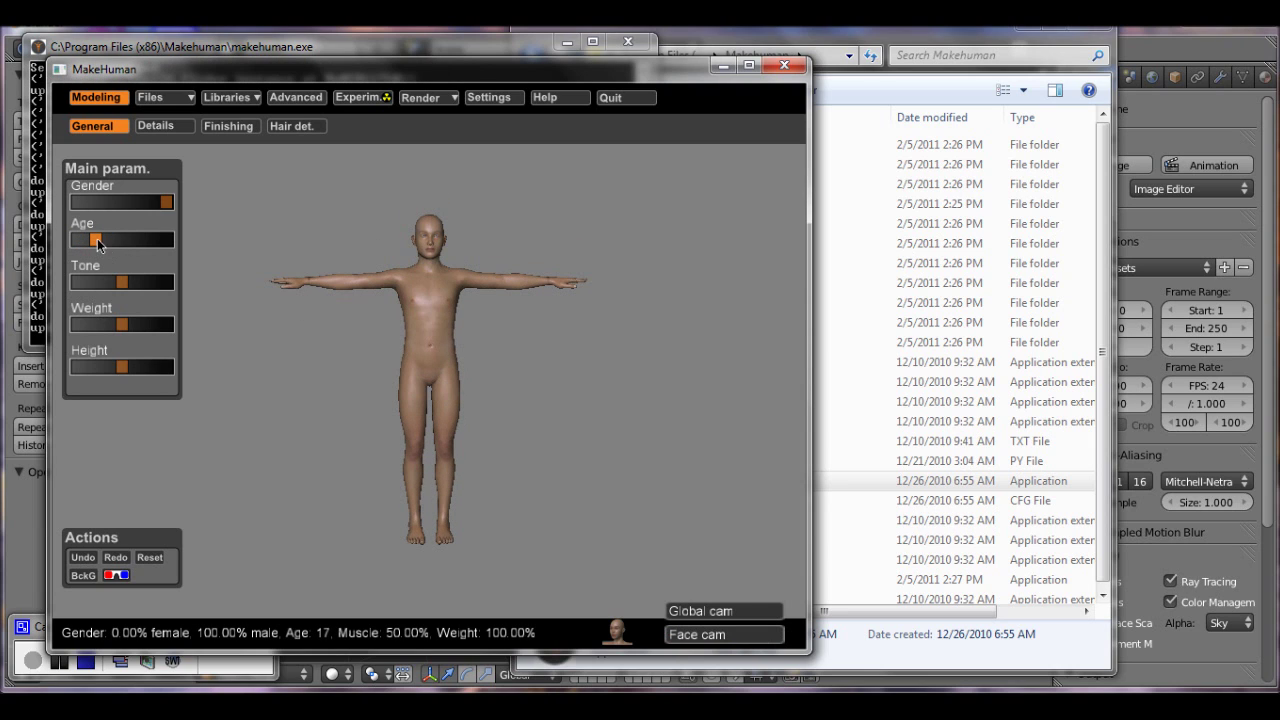
left_click_drag(98, 245, 91, 244)
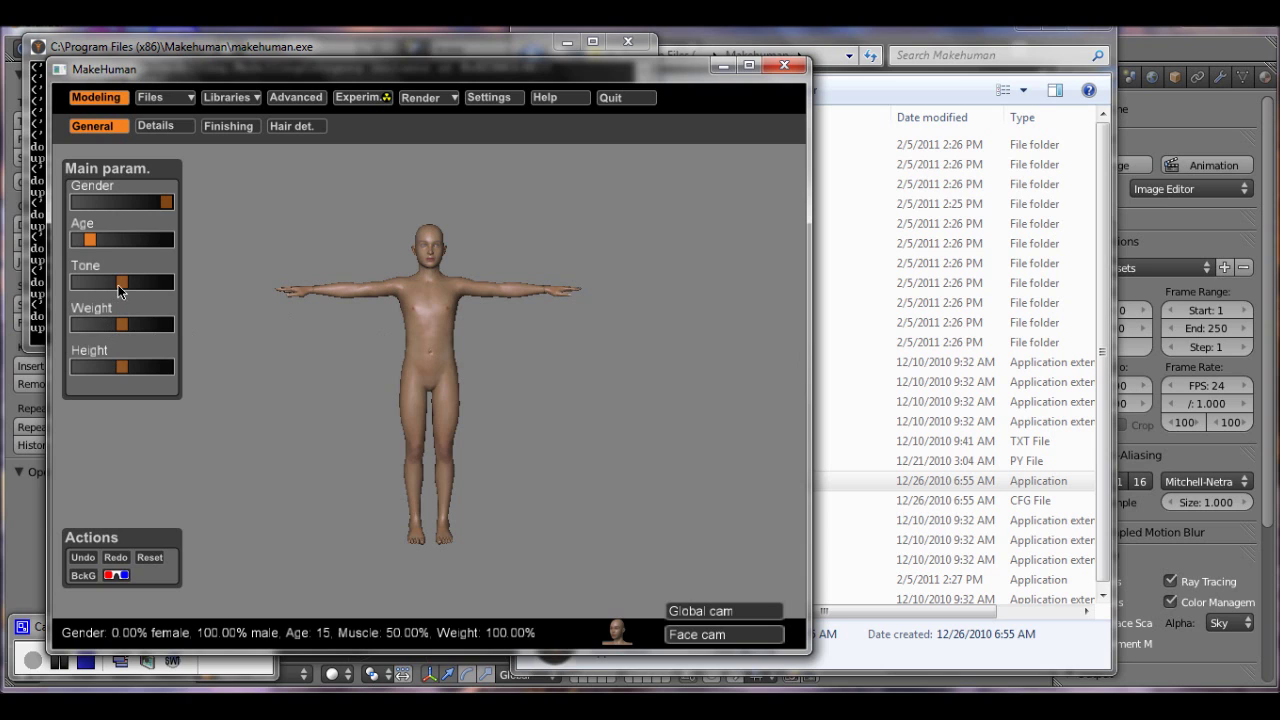
left_click_drag(118, 288, 97, 298)
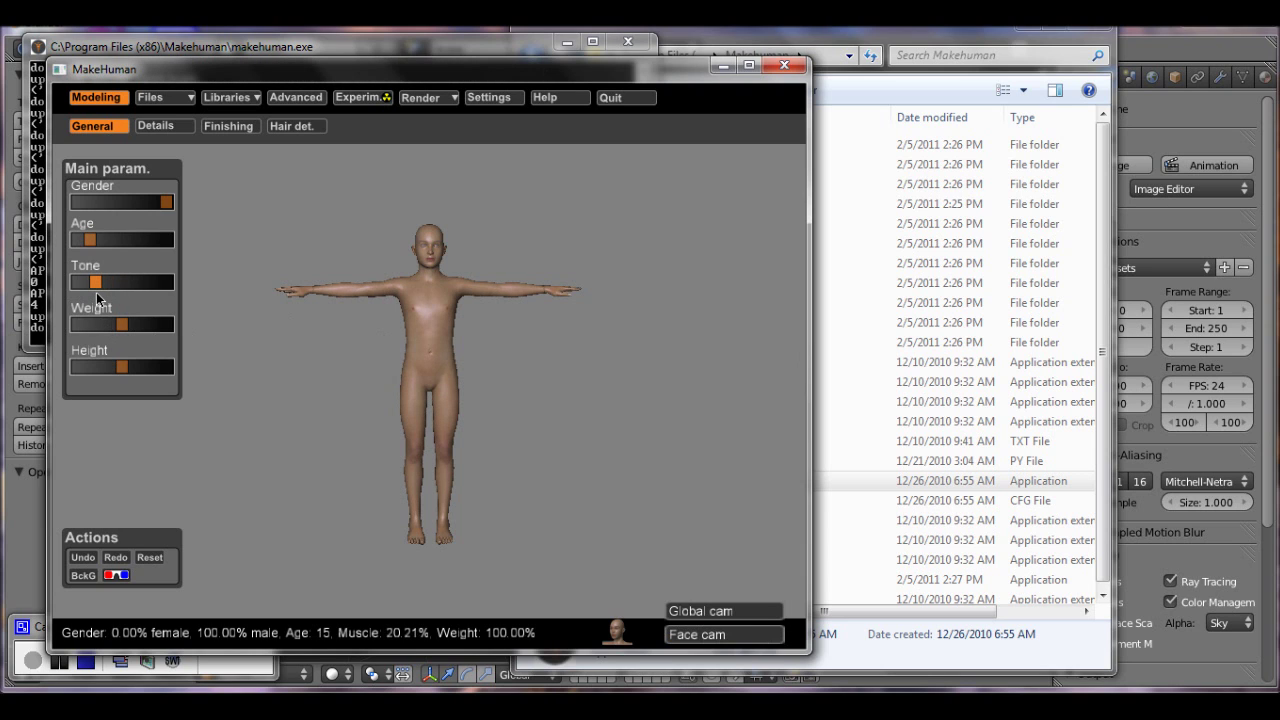
- Check the boy from side and back, then bring up the Files page
left_click_drag(457, 333, 368, 352)
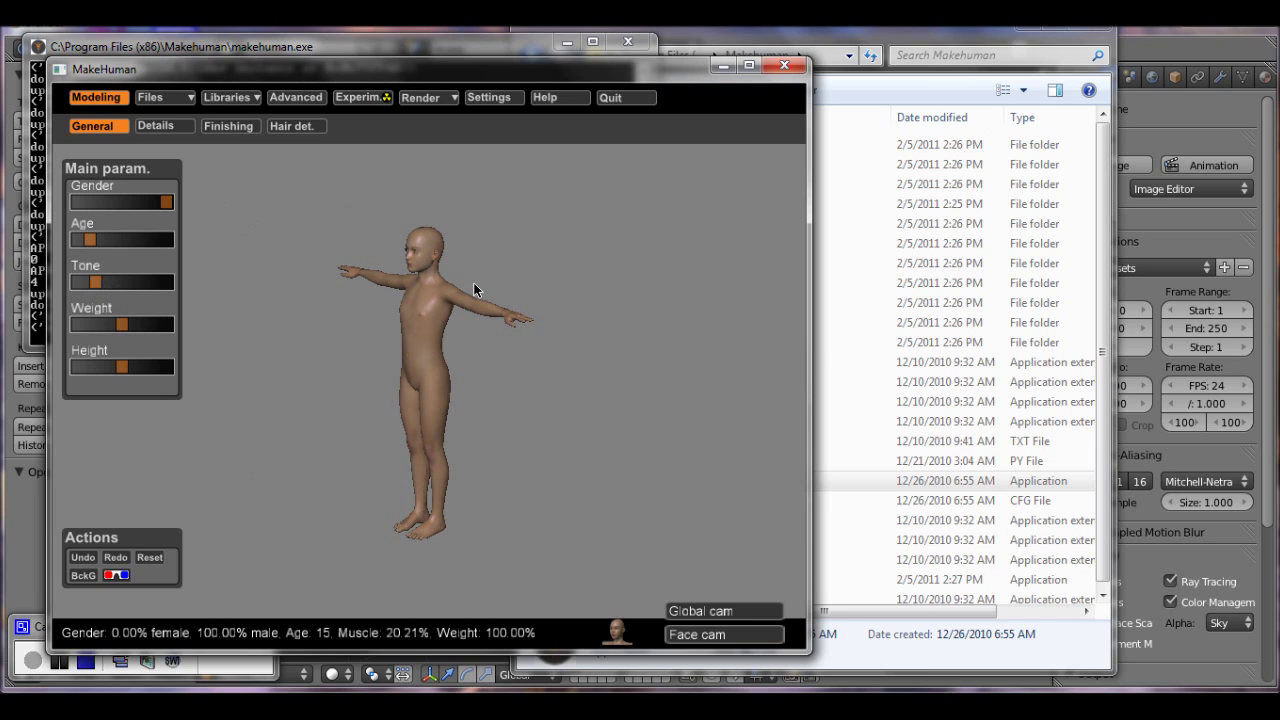
left_click_drag(473, 282, 505, 317)
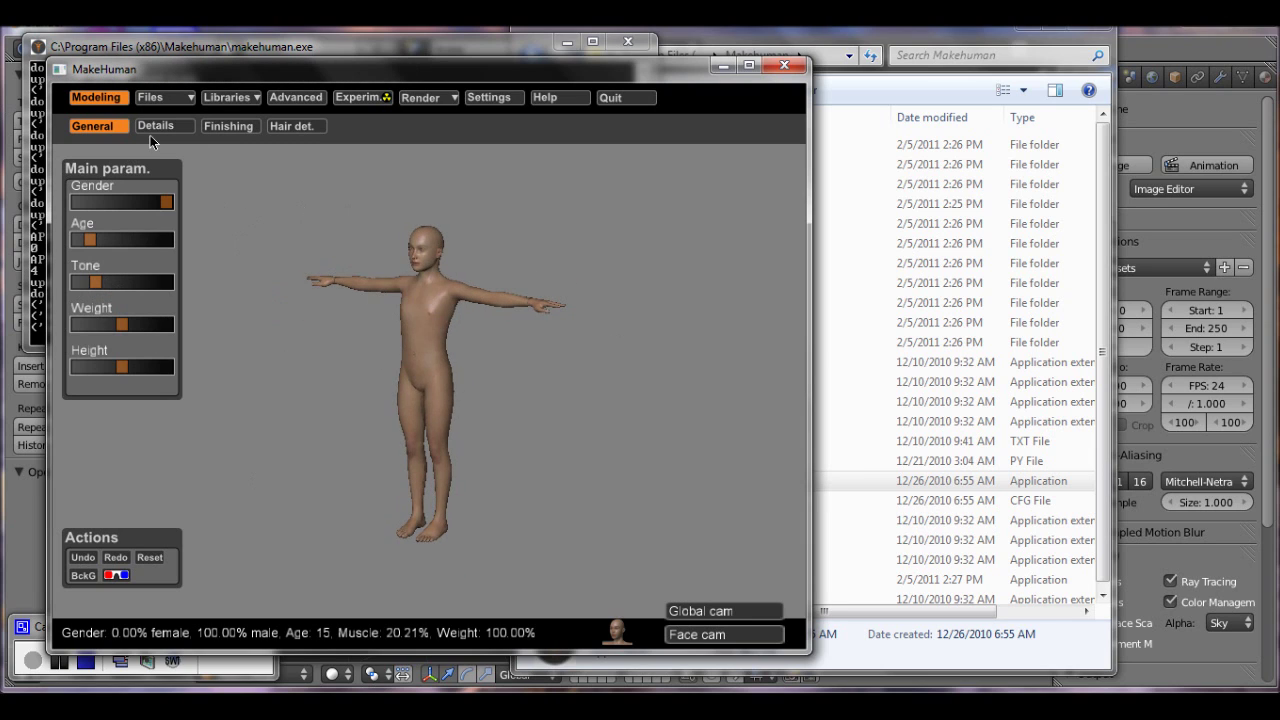
left_click(186, 96)
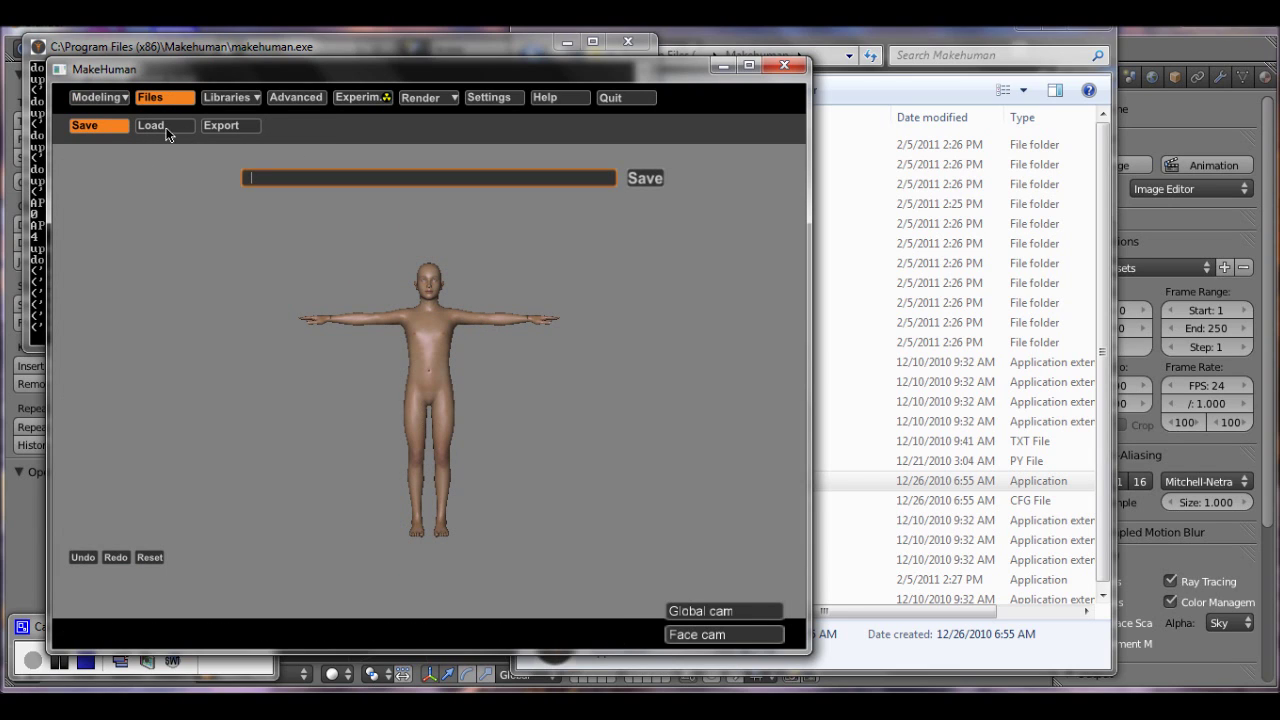
- Export the boy as the MHX file 'boys', then minimize MakeHuman
left_click(230, 125)
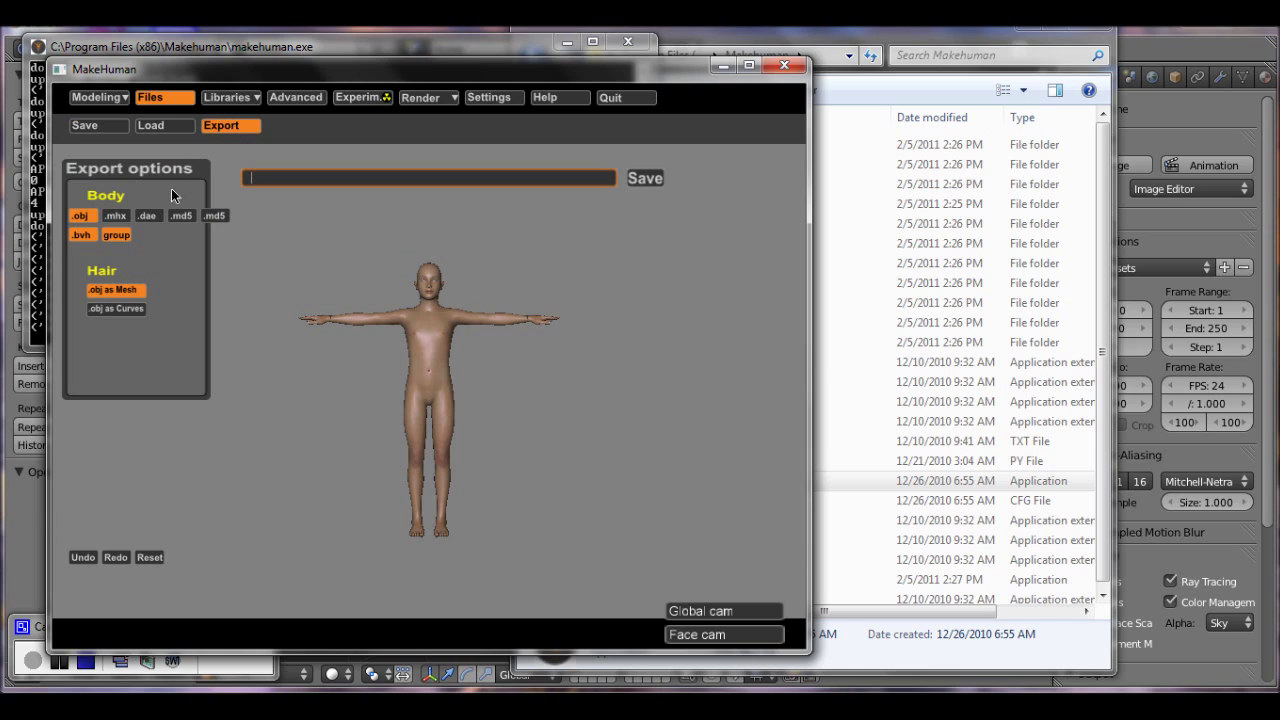
left_click(113, 217)
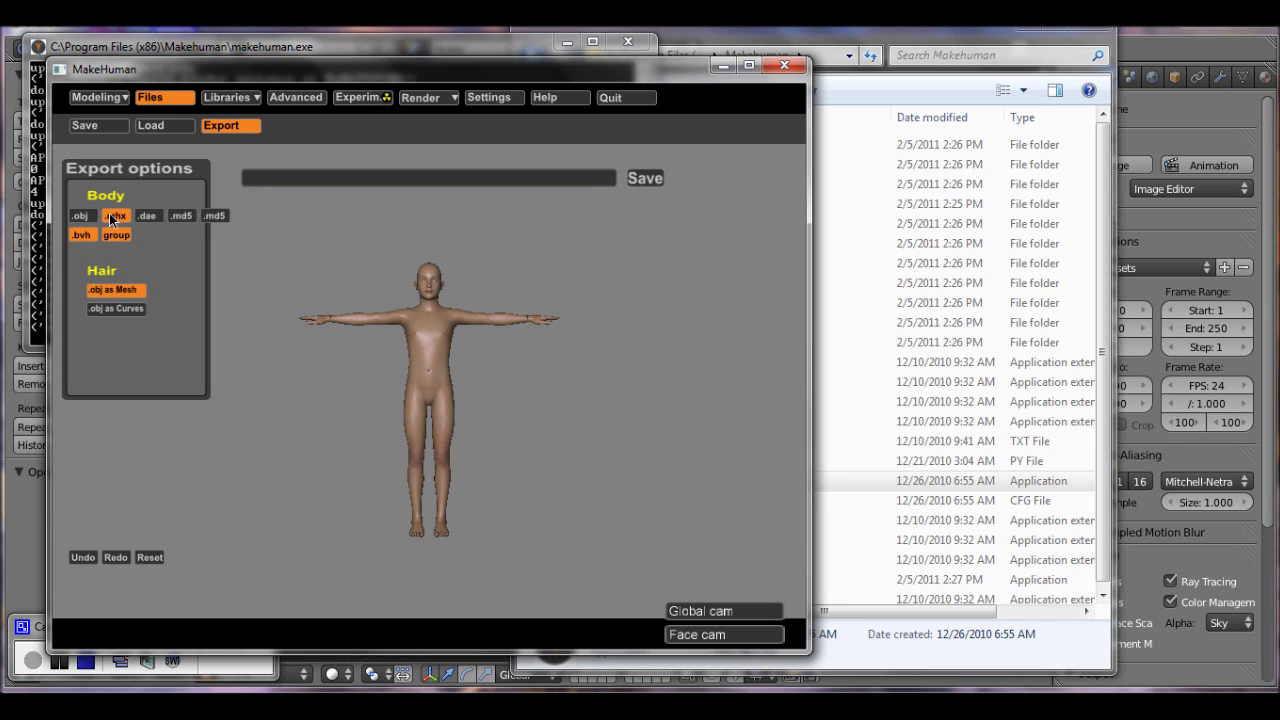
left_click(299, 177)
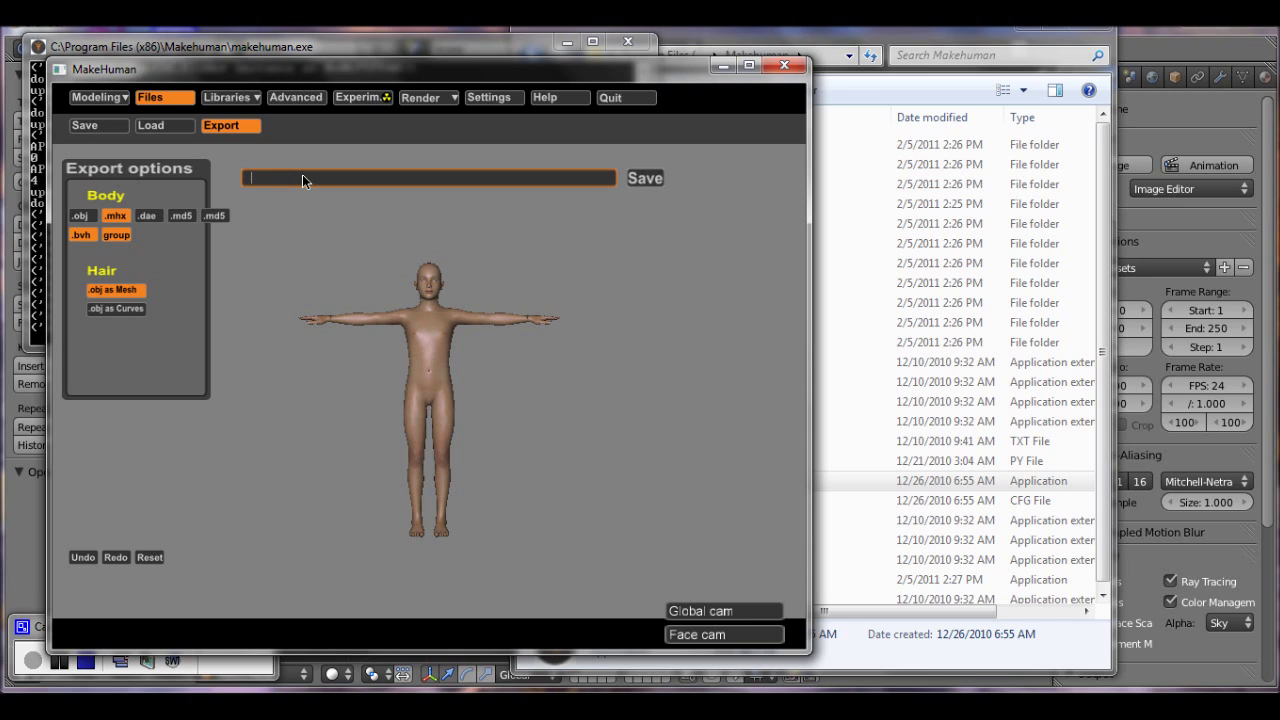
type("boys")
left_click(640, 183)
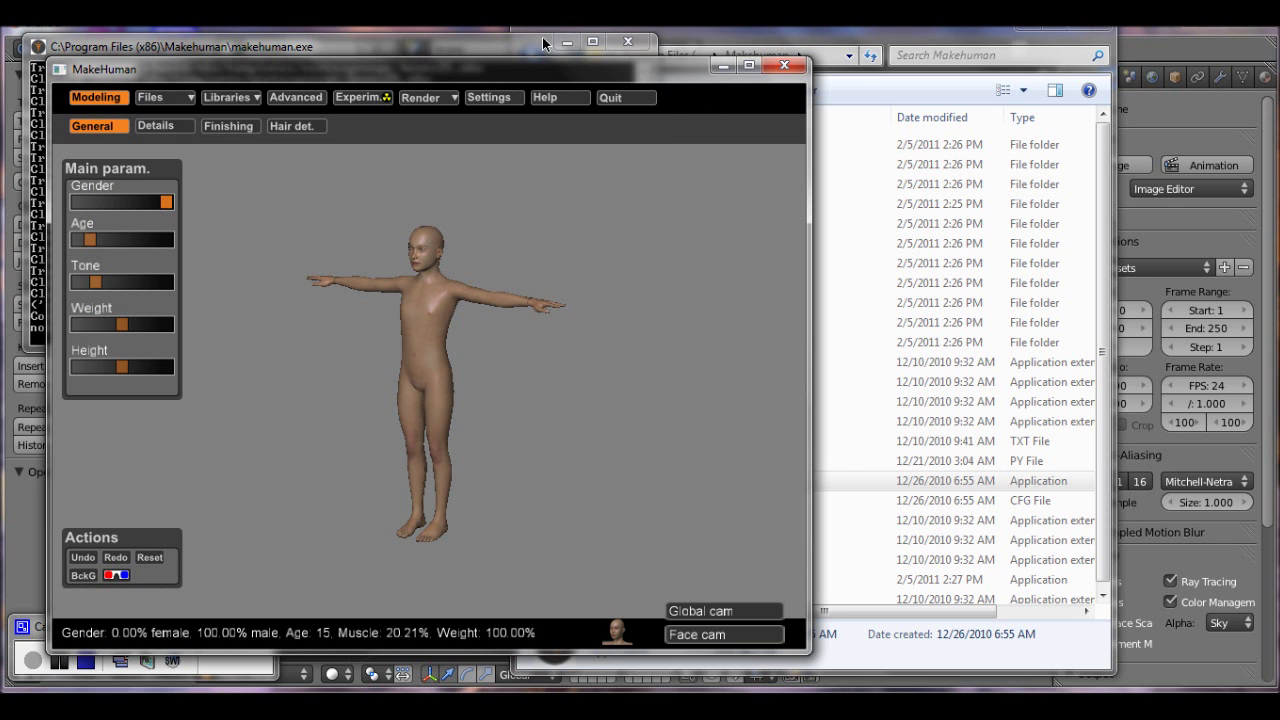
left_click(720, 67)
- Enable the Import: MakeHuman (.mhx) add-on under Import-Export in User Preferences
left_click(568, 42)
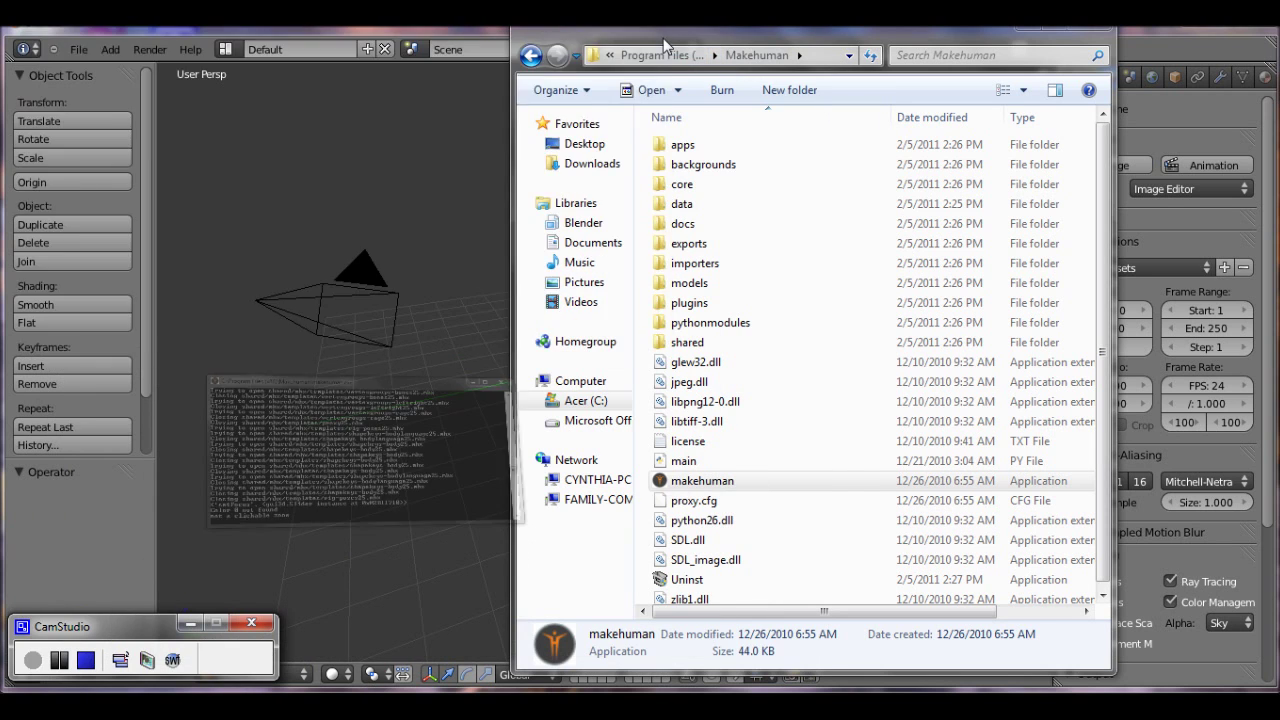
left_click(1032, 40)
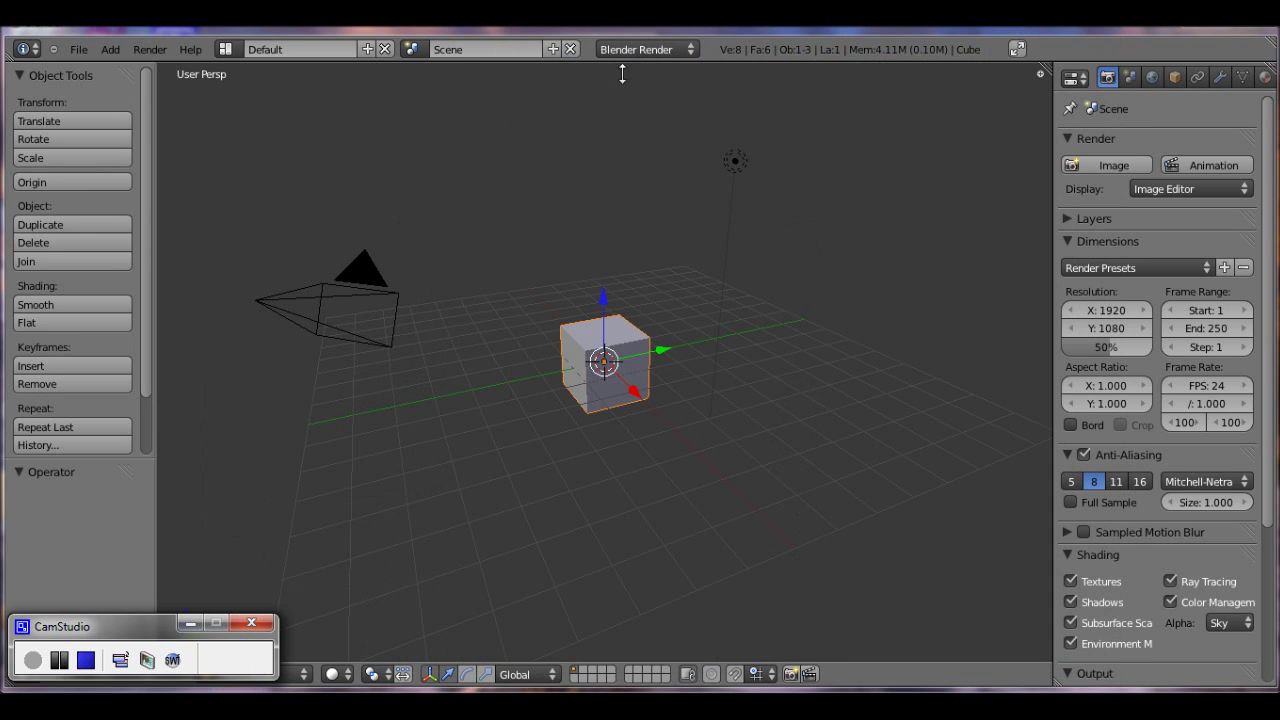
left_click(78, 49)
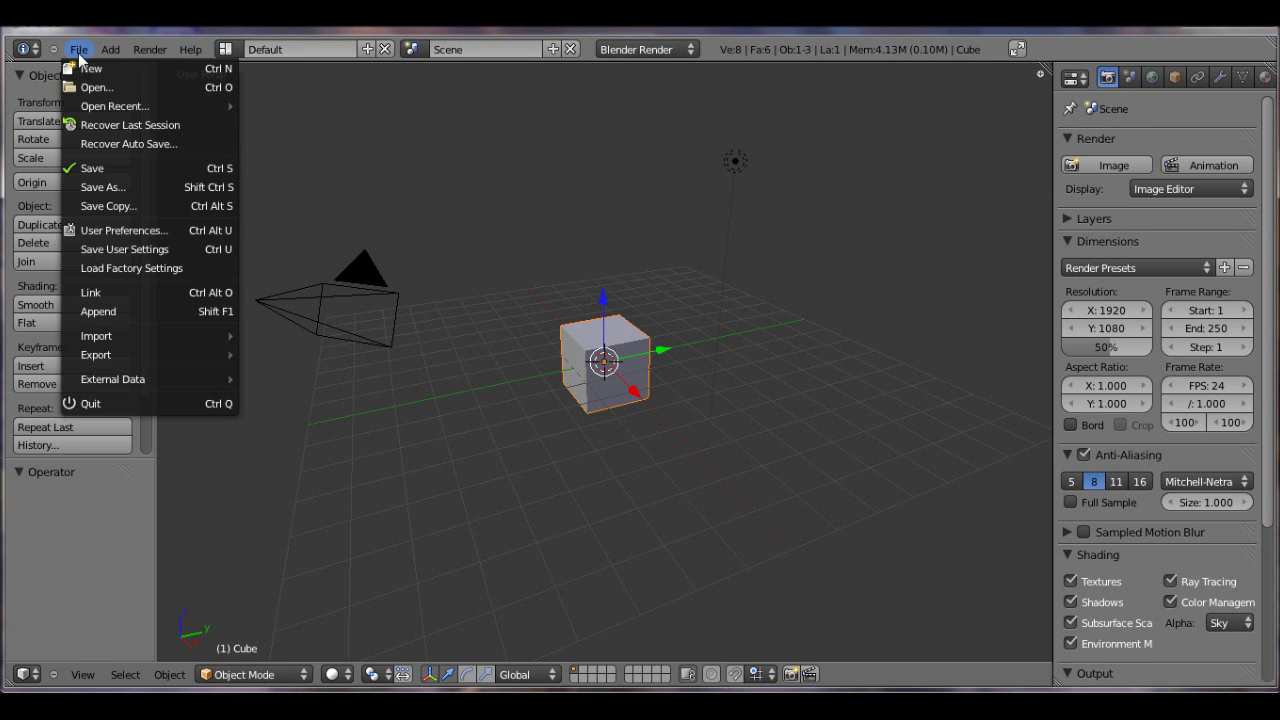
left_click(158, 231)
left_click_drag(197, 25, 358, 76)
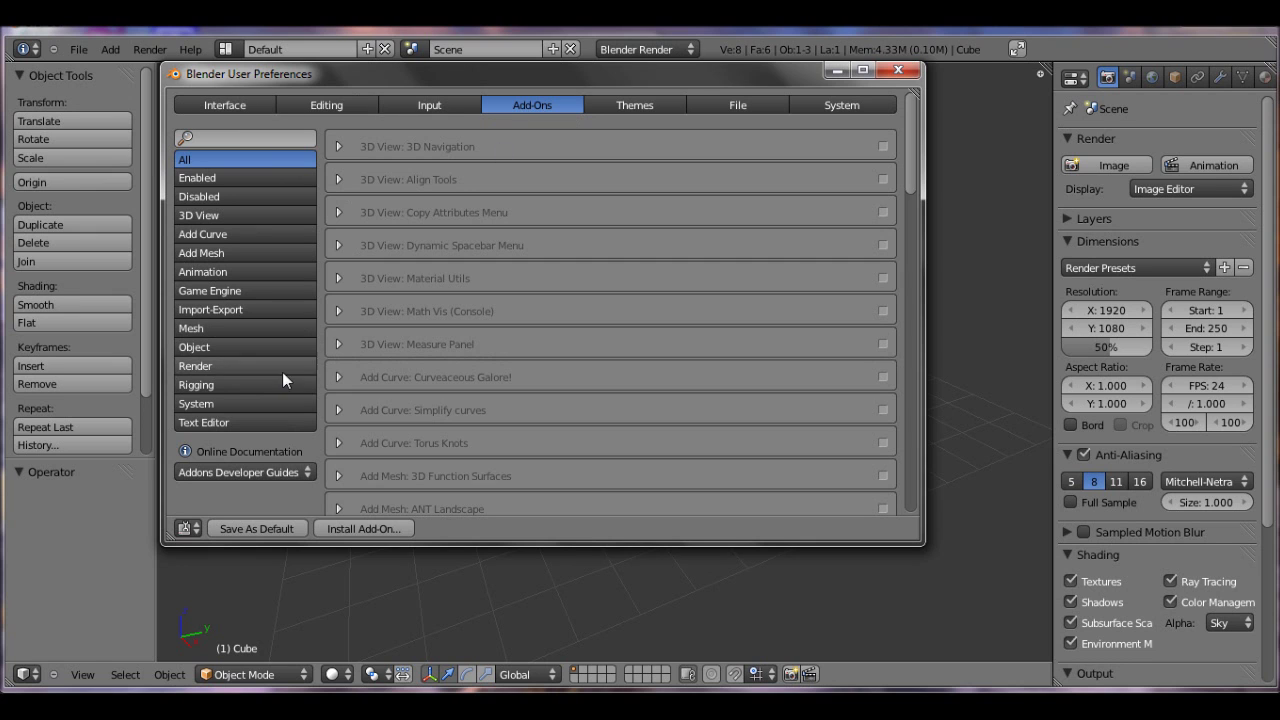
left_click(252, 310)
scroll(598, 298, "down", 5)
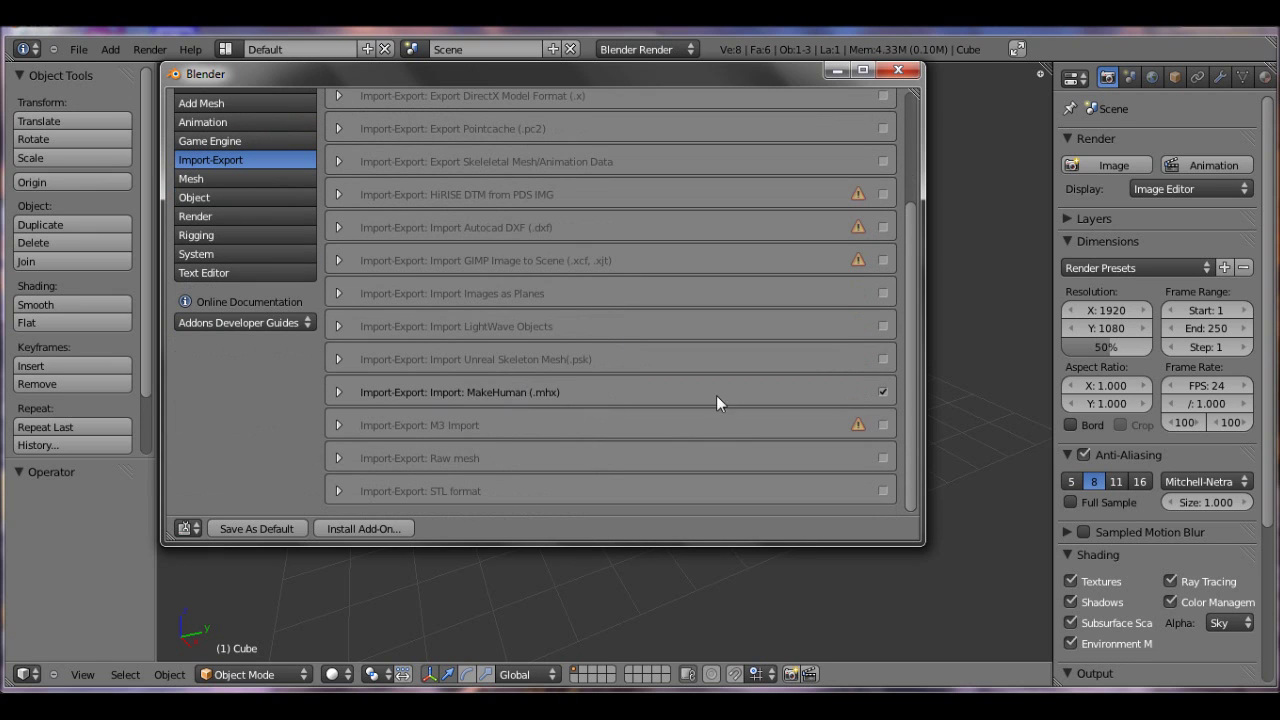
left_click(881, 392)
left_click(898, 72)
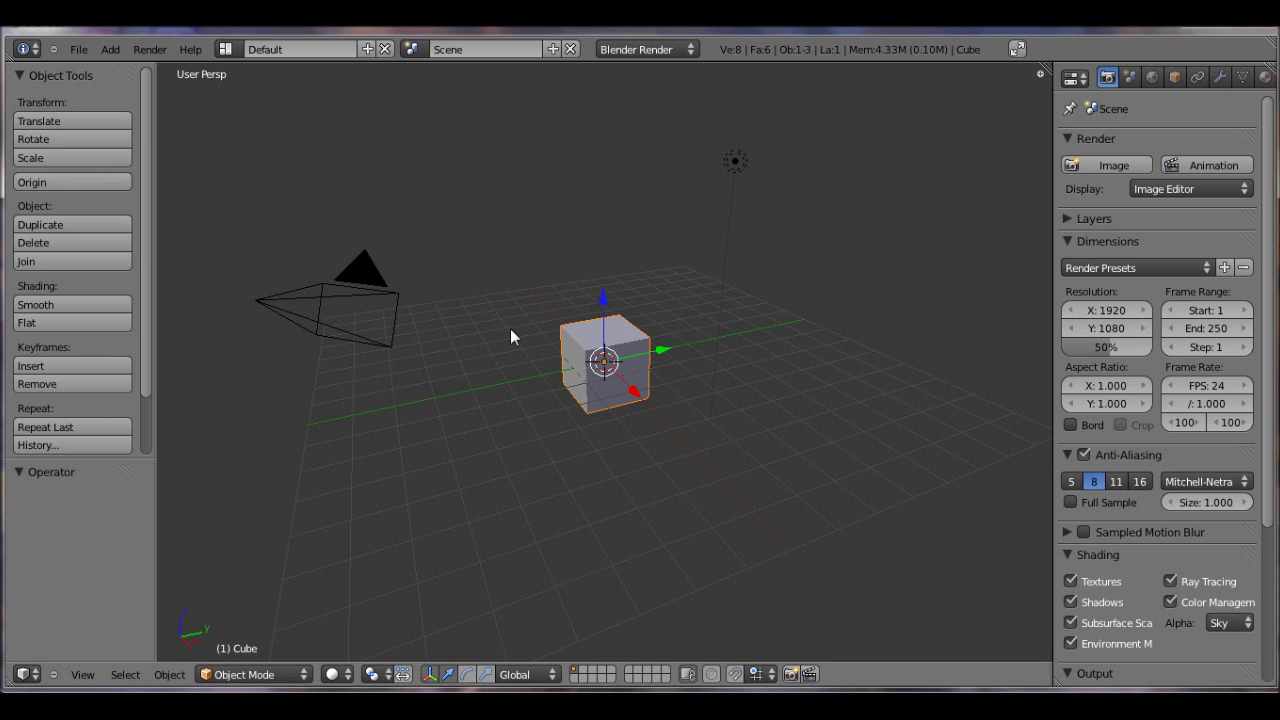
- Use File > Save User Settings so the MHX importer stays enabled
left_click(87, 51)
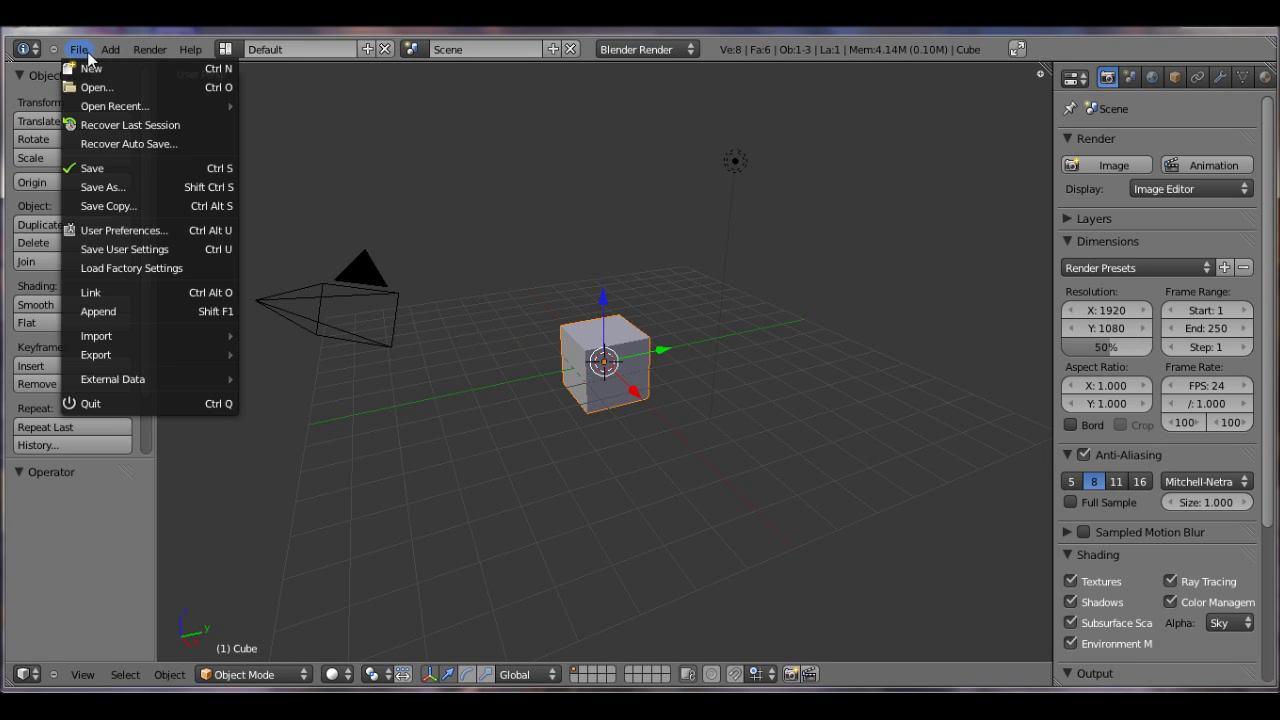
left_click(150, 250)
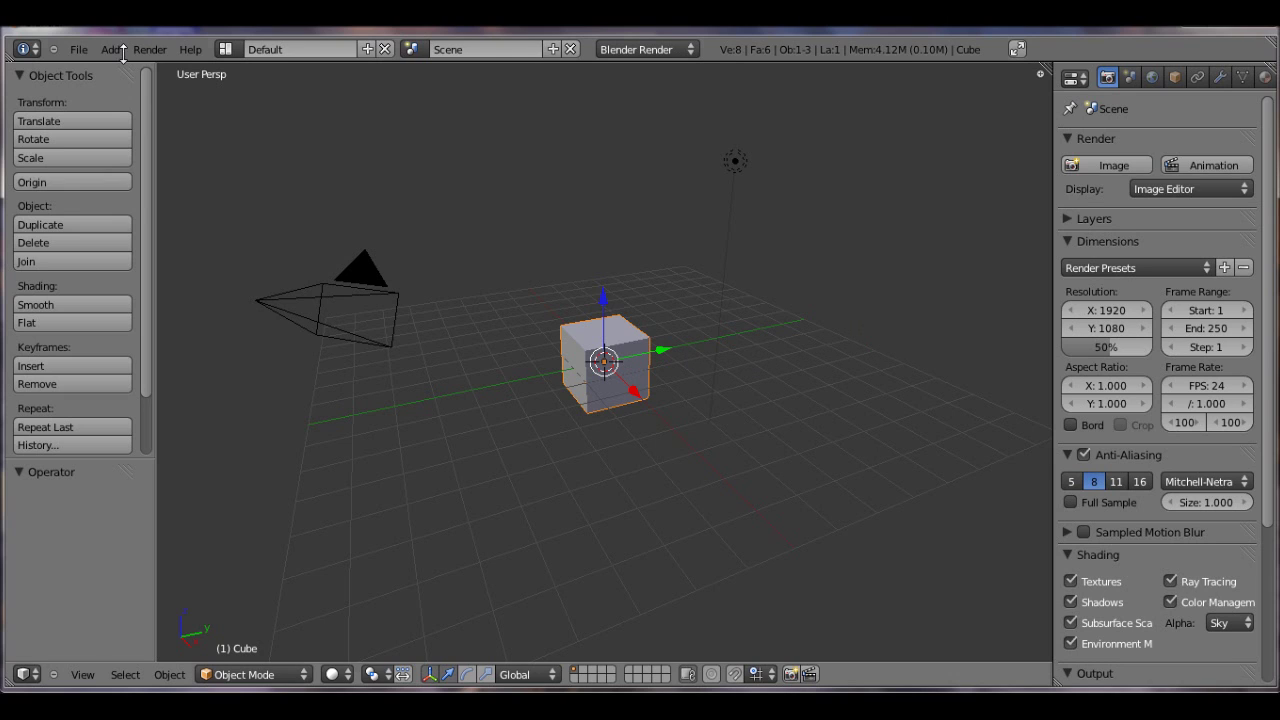
- In the MHX import browser, open Program Files (x86) > Makehuman > exports, then bring Explorer forward
left_click(78, 52)
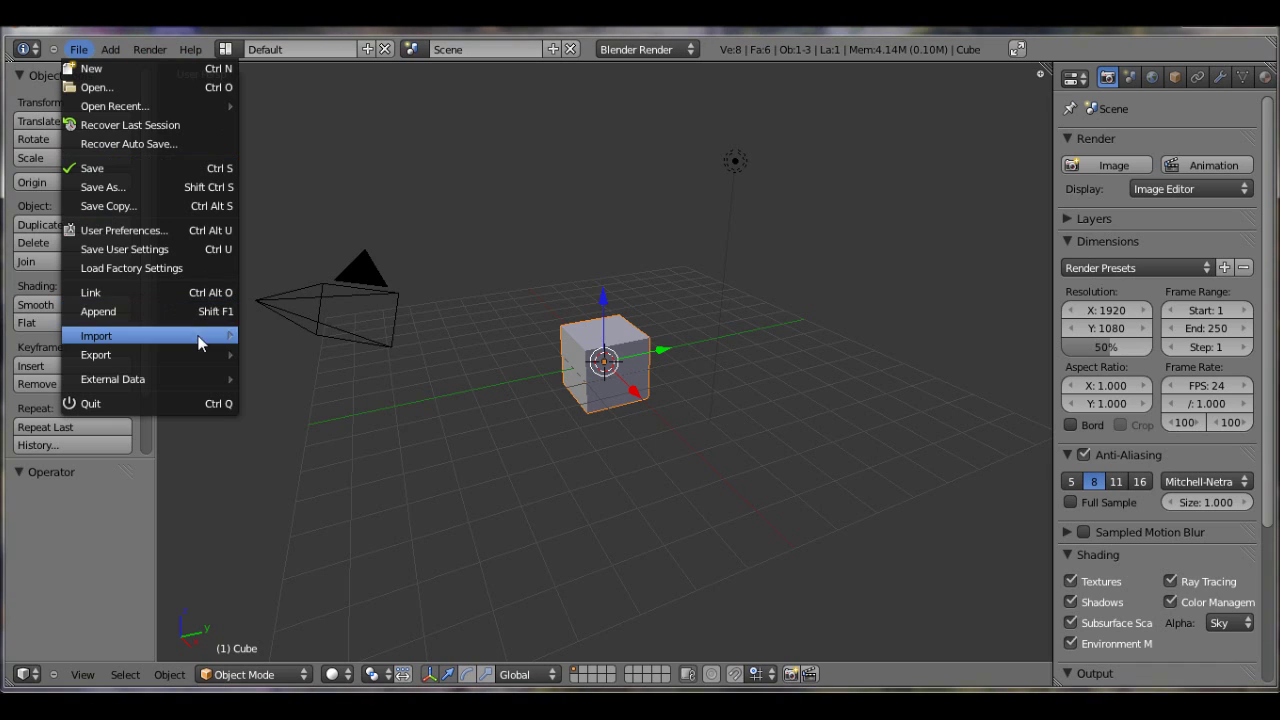
mouse_move(200, 337)
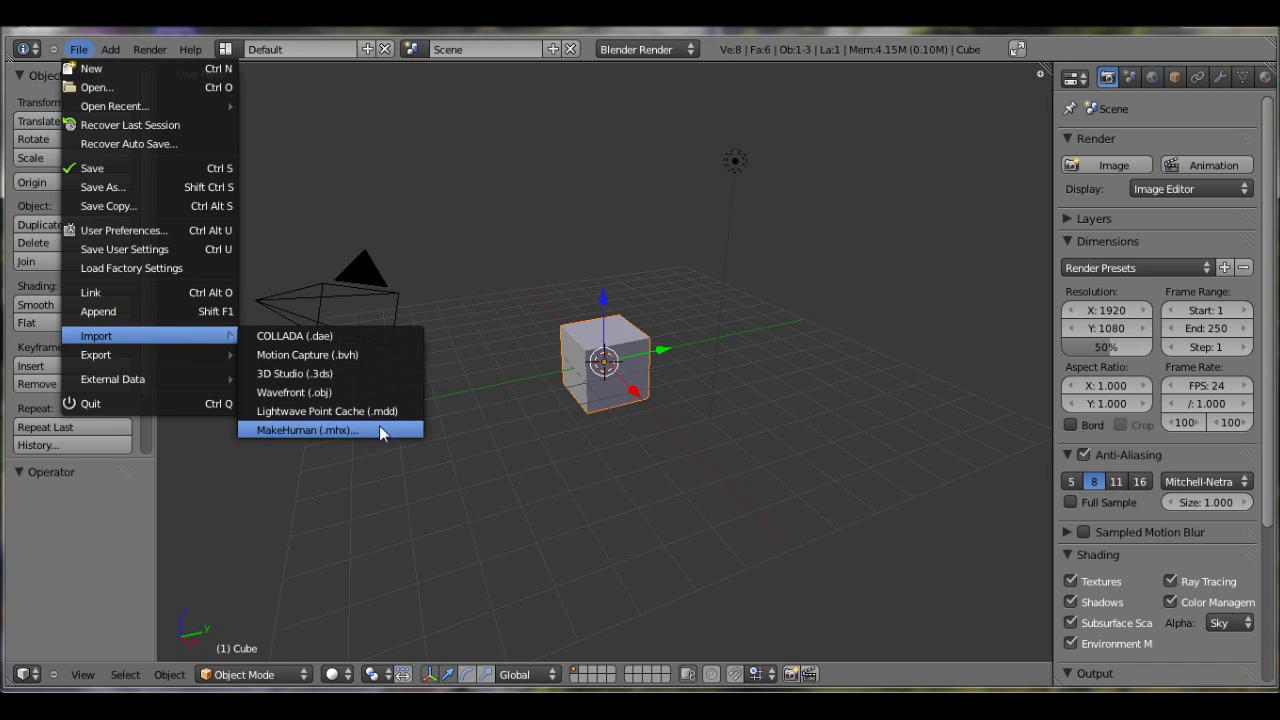
left_click(326, 431)
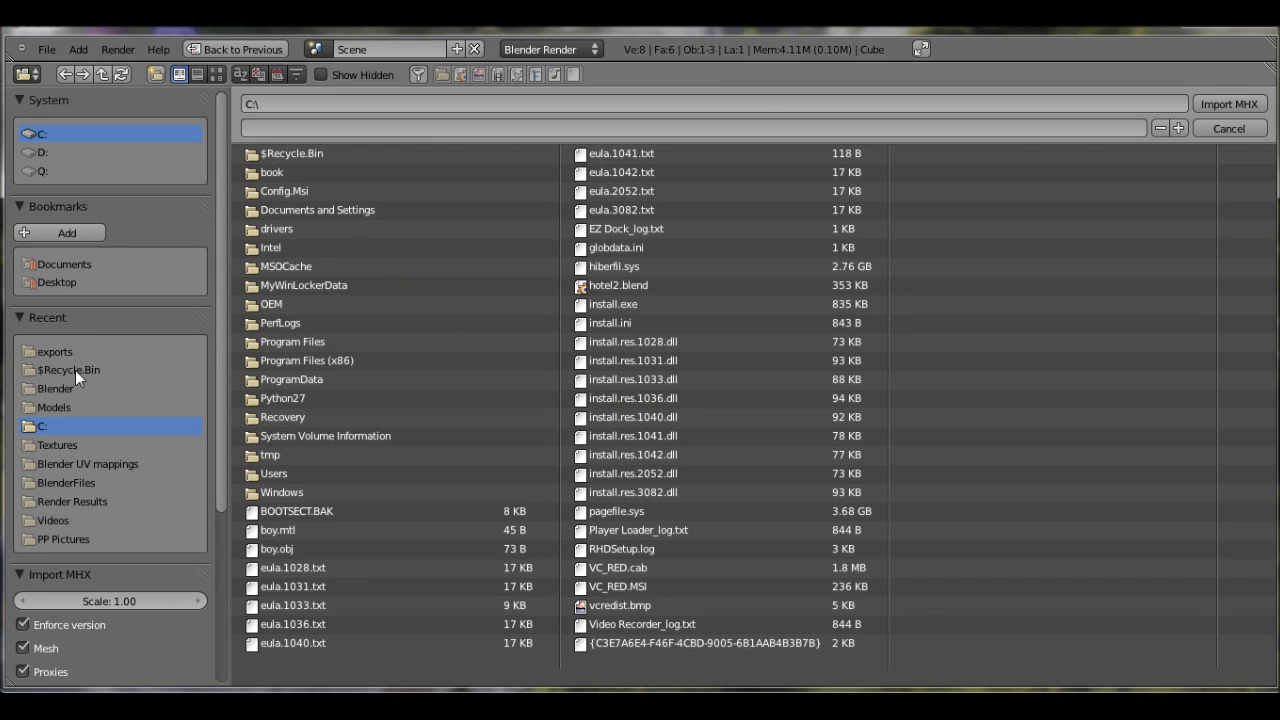
left_click(333, 358)
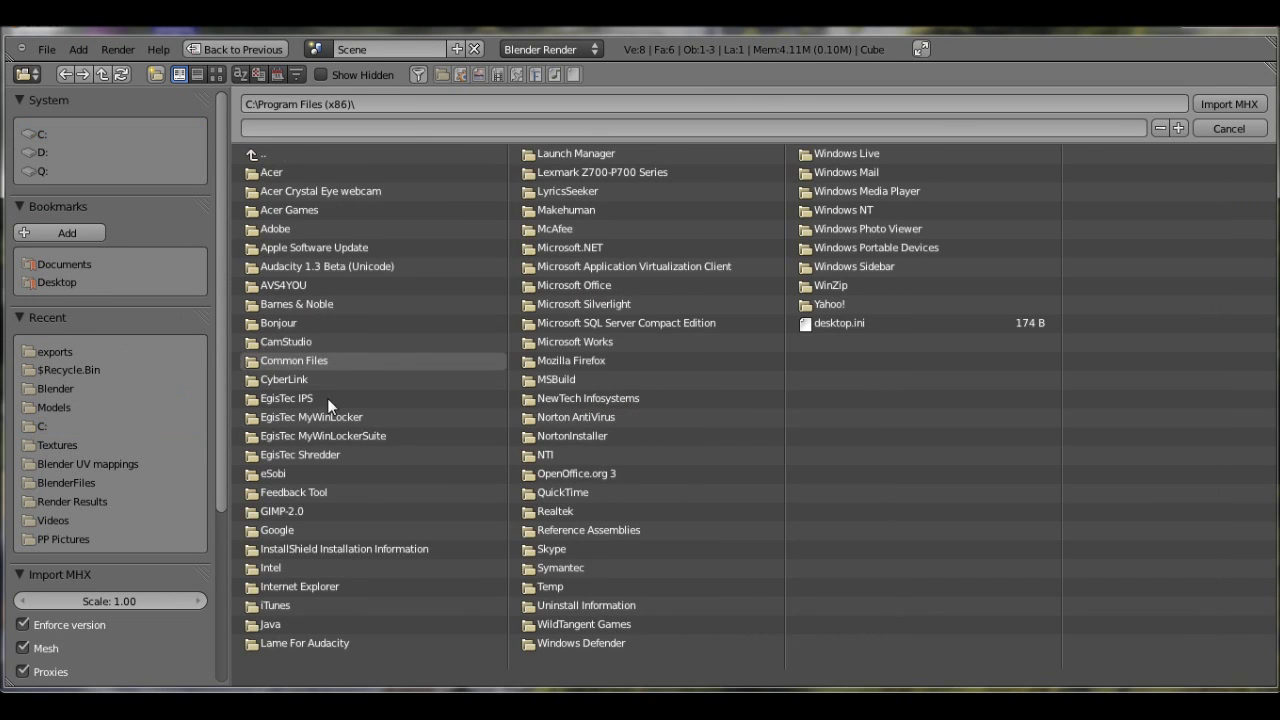
left_click(567, 210)
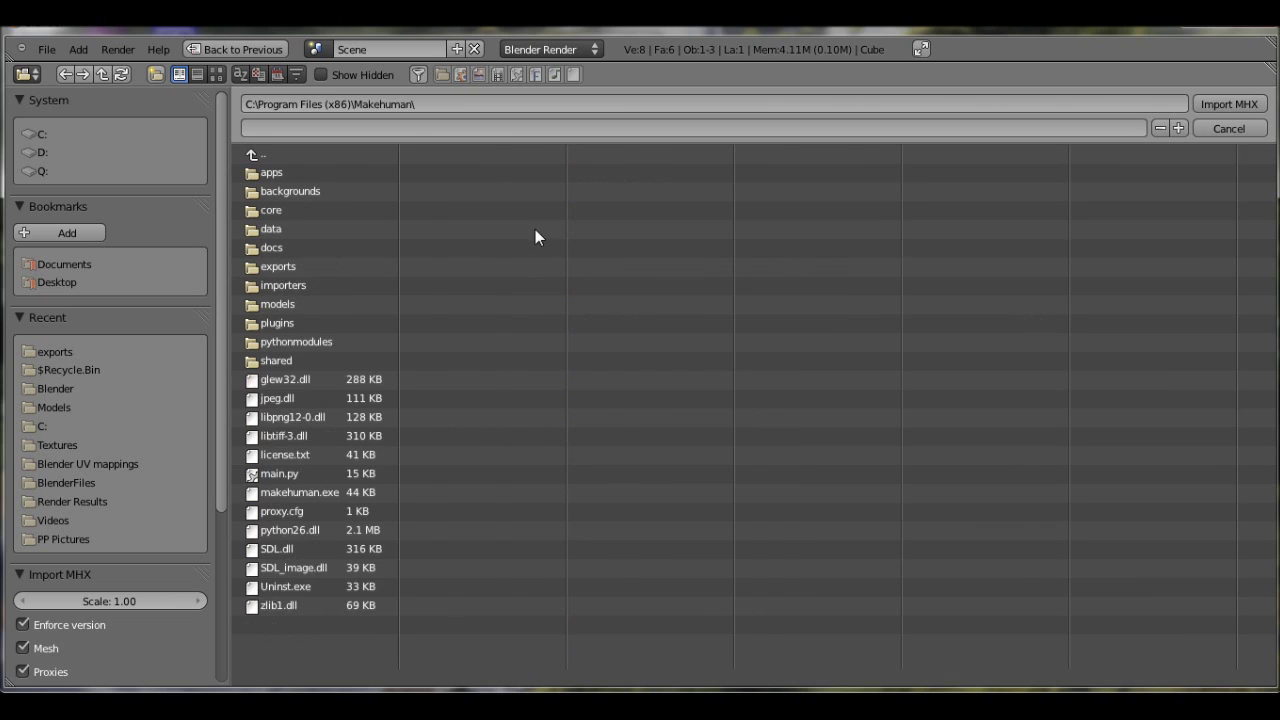
left_click(342, 268)
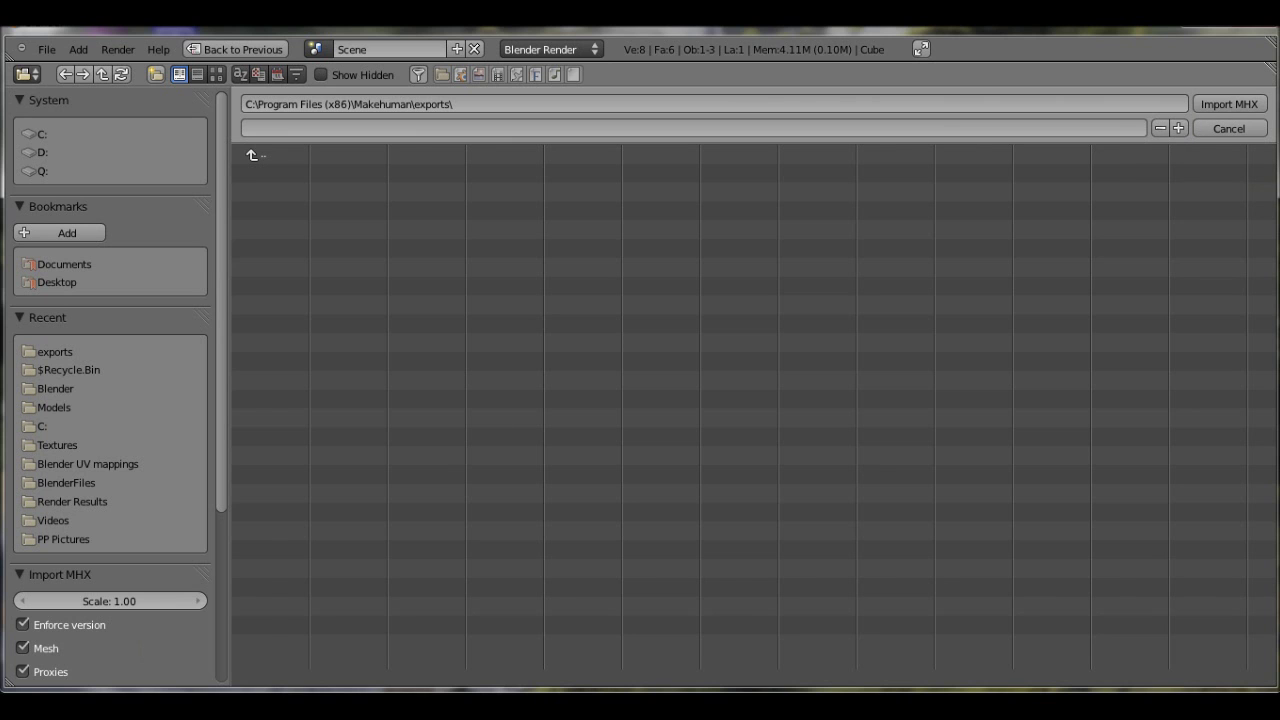
left_click(150, 610)
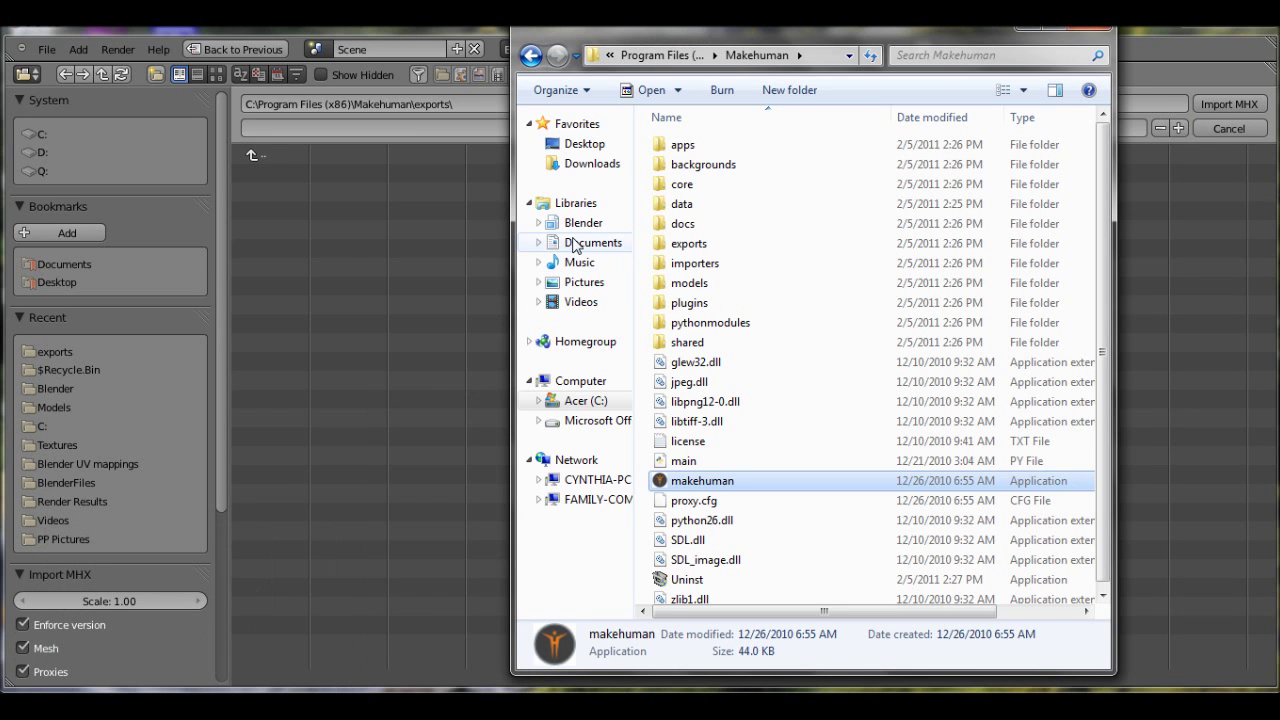
- Find the exported .mhx files in Documents > makehuman > exports, then close Explorer
left_click(578, 243)
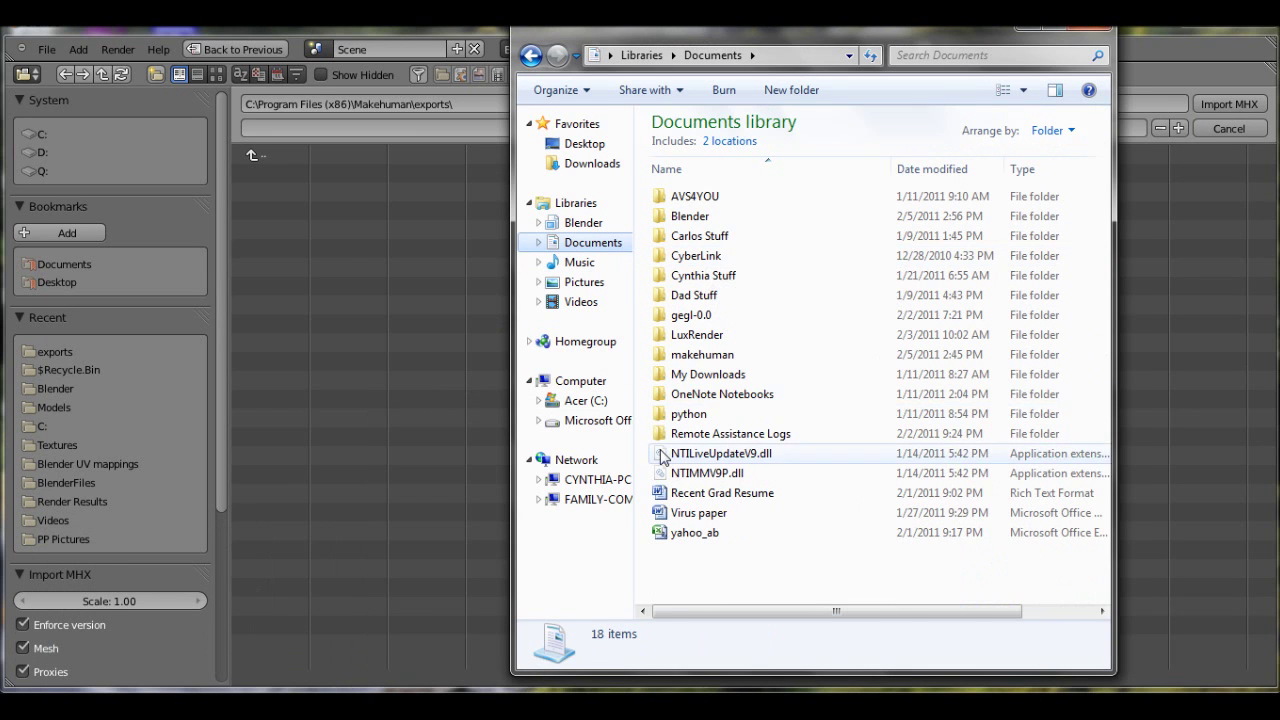
left_click(727, 357)
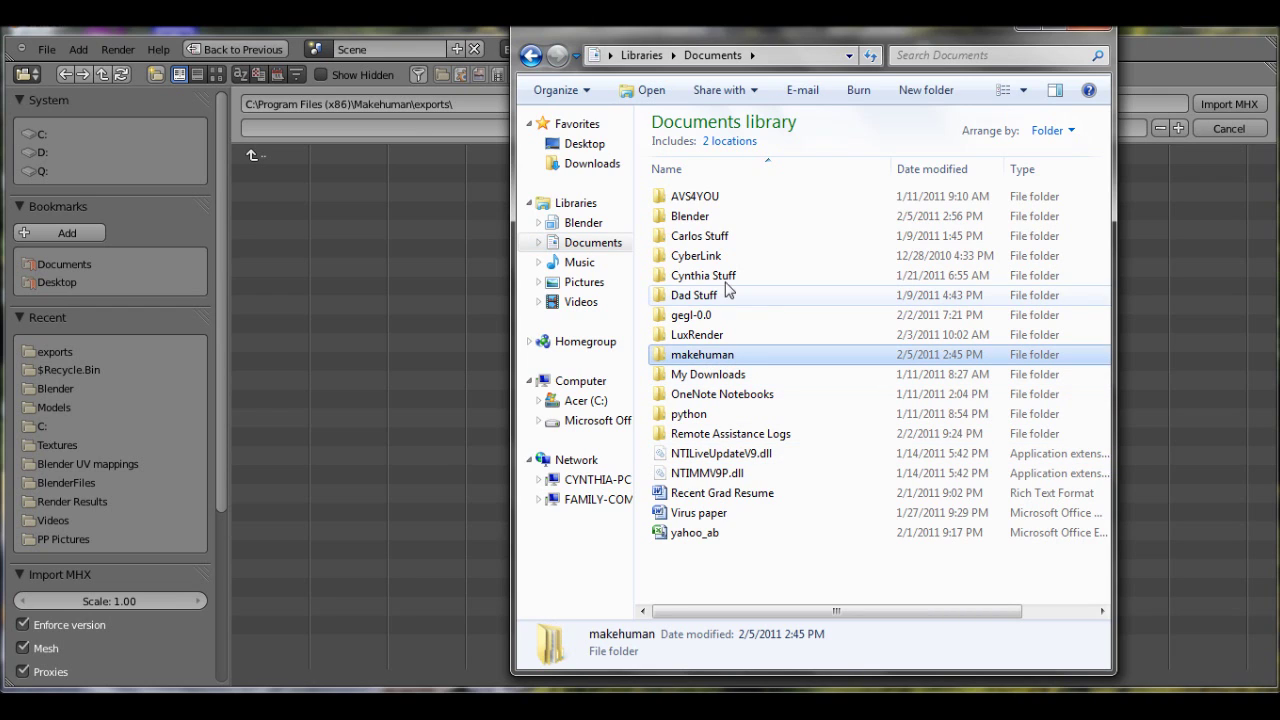
double_click(736, 364)
double_click(703, 198)
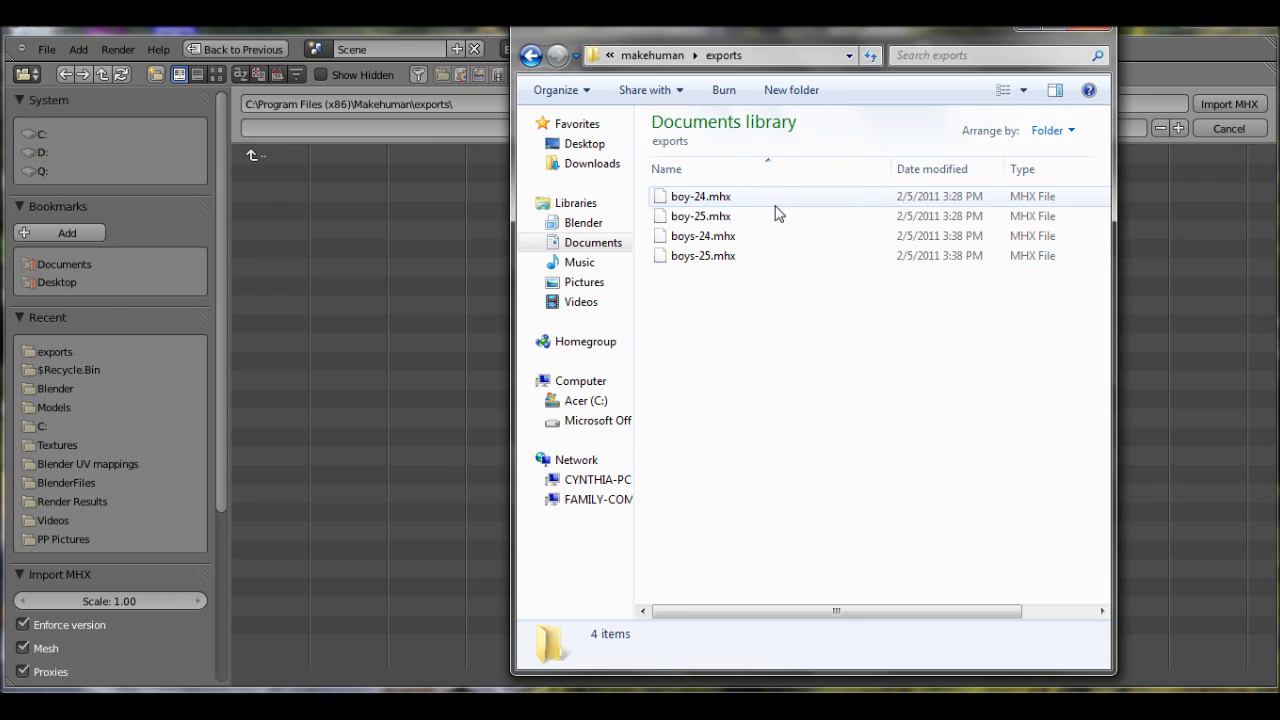
mouse_move(726, 265)
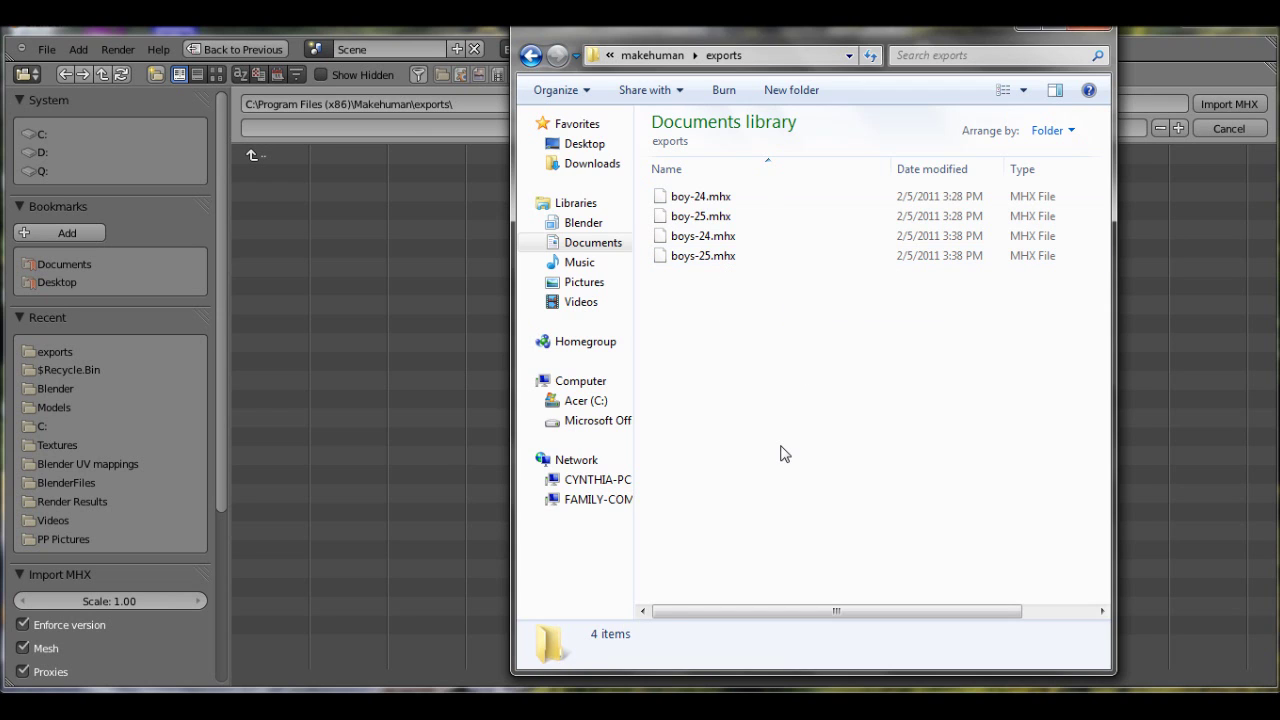
left_click(1090, 30)
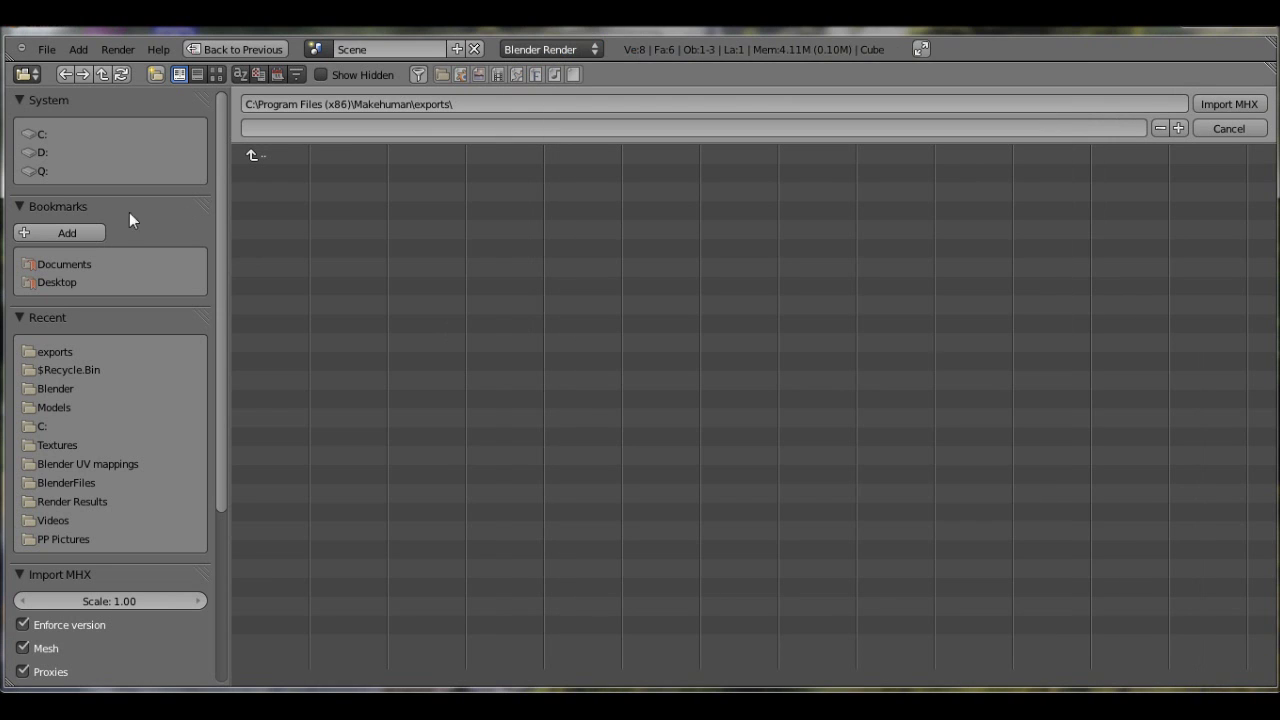
- Select boys-25.mhx from Documents > makehuman > exports in the import browser
left_click(95, 265)
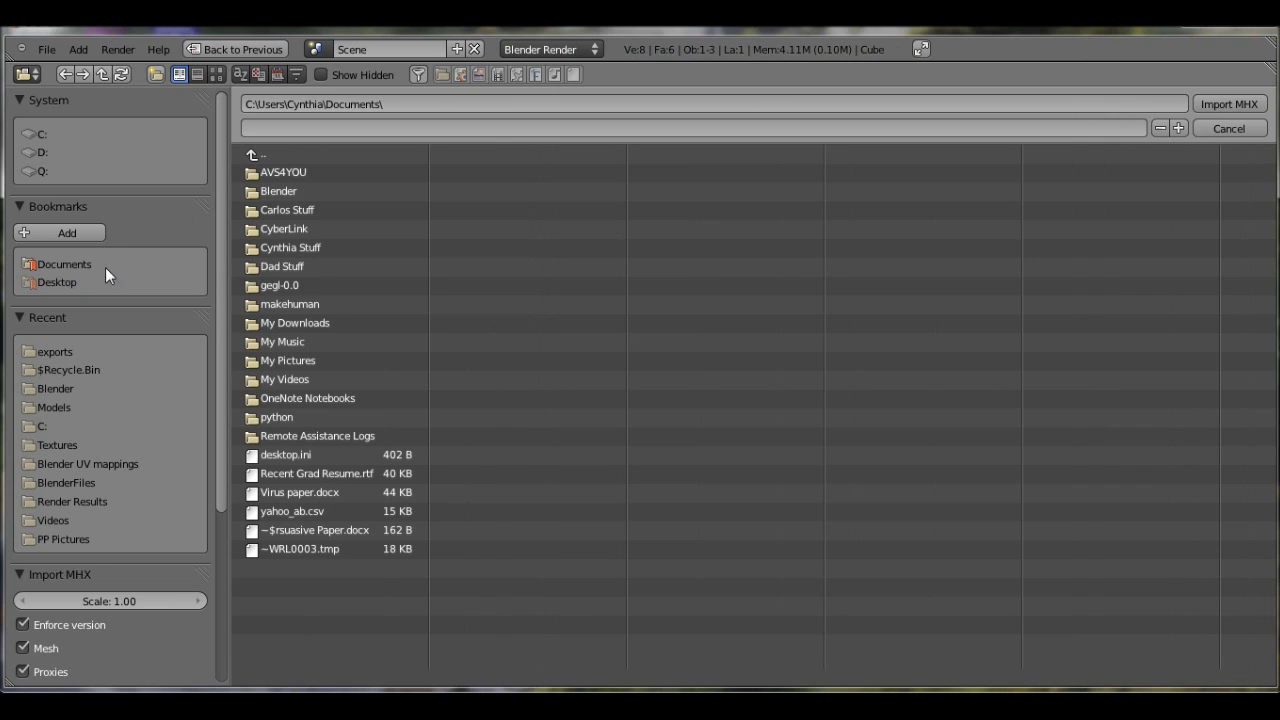
left_click(324, 311)
left_click(290, 172)
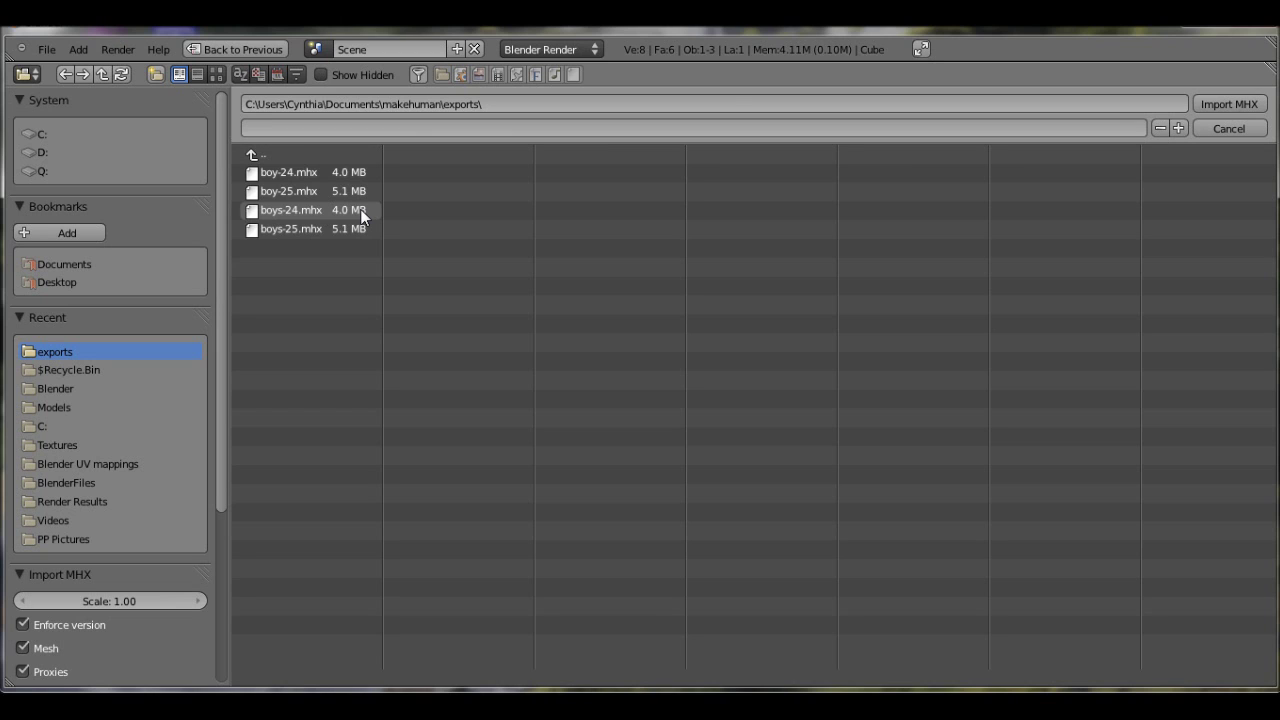
left_click(278, 229)
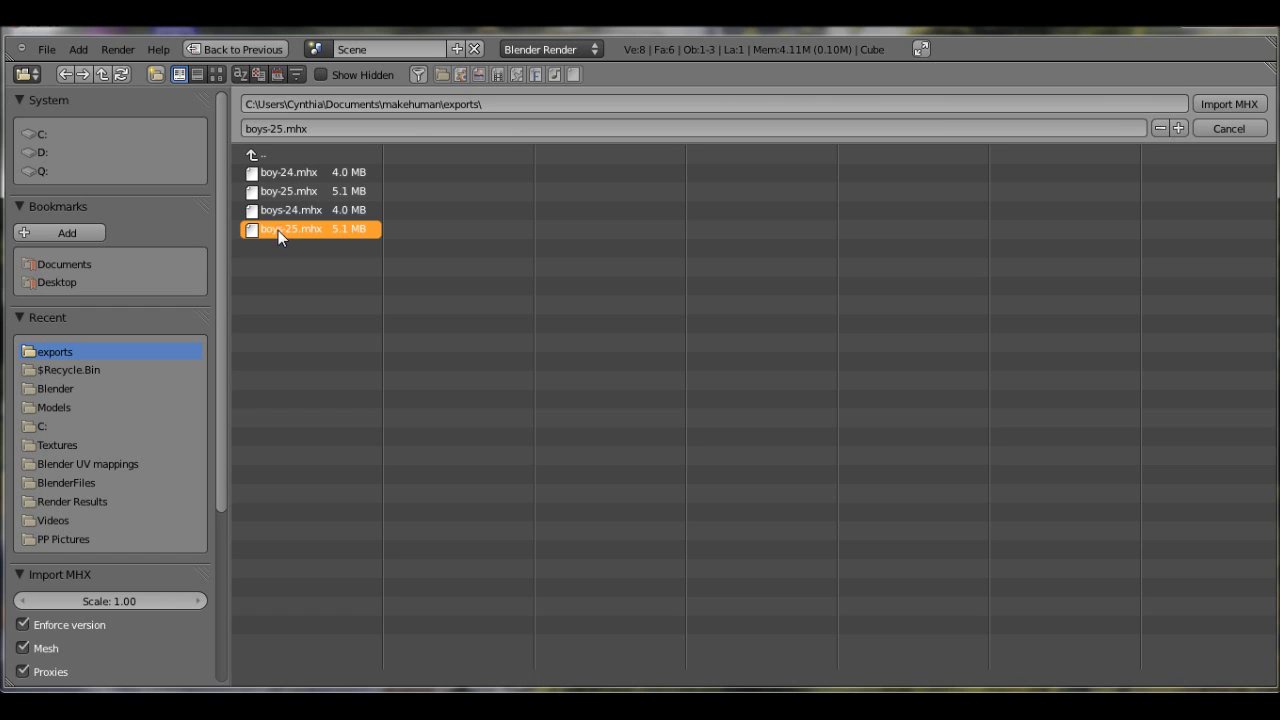
- Set the import scale to 0.5 and enable Bend joints
scroll(180, 450, "down", 2)
scroll(166, 465, "down", 4)
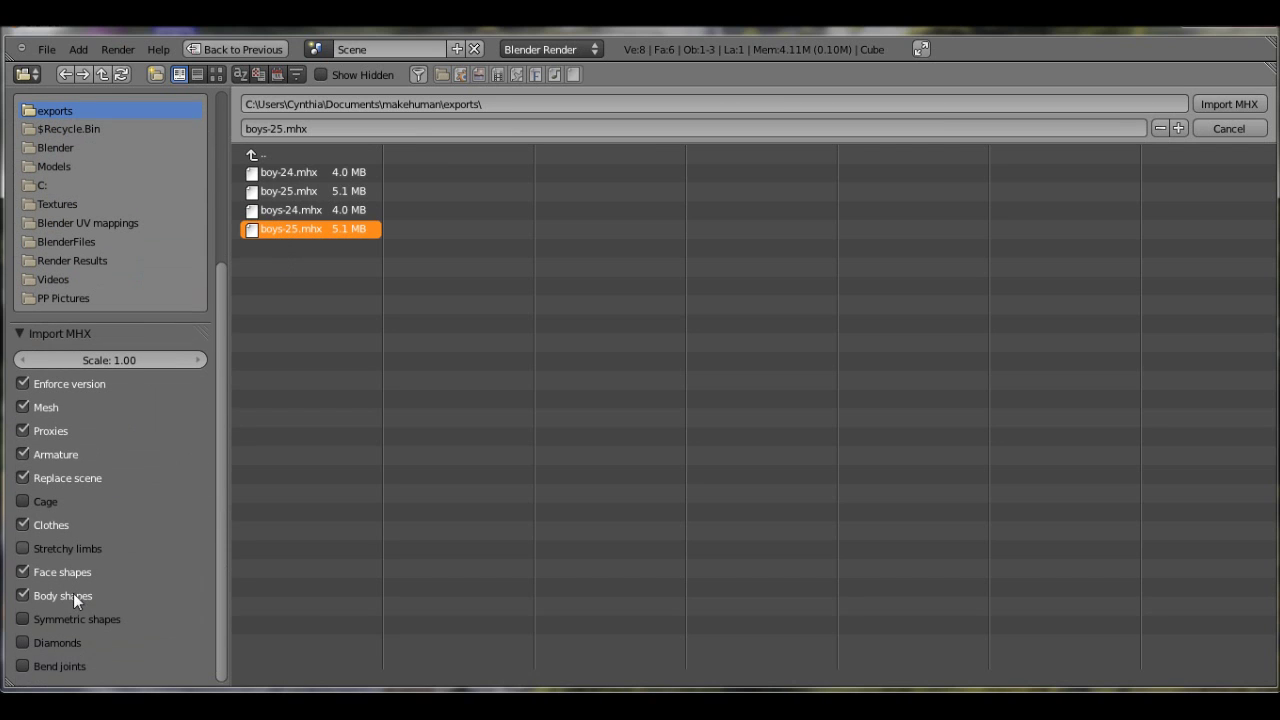
left_click(106, 359)
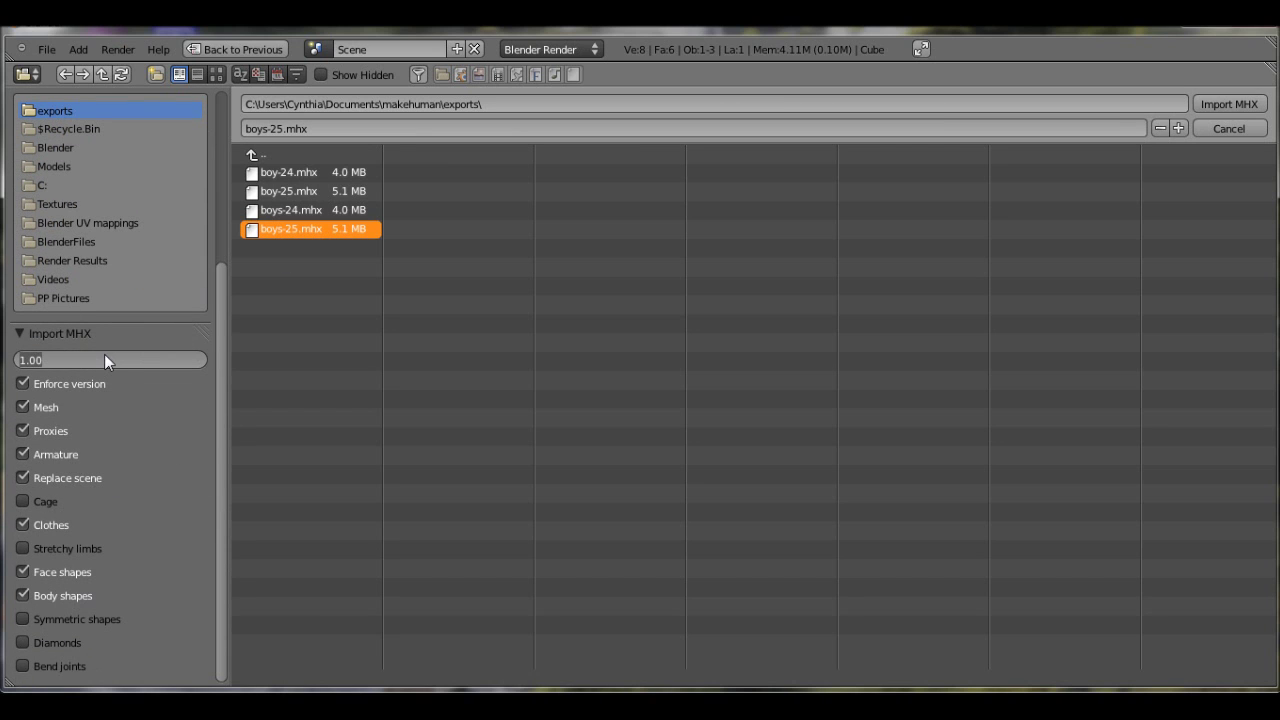
type("0.5")
key("Return")
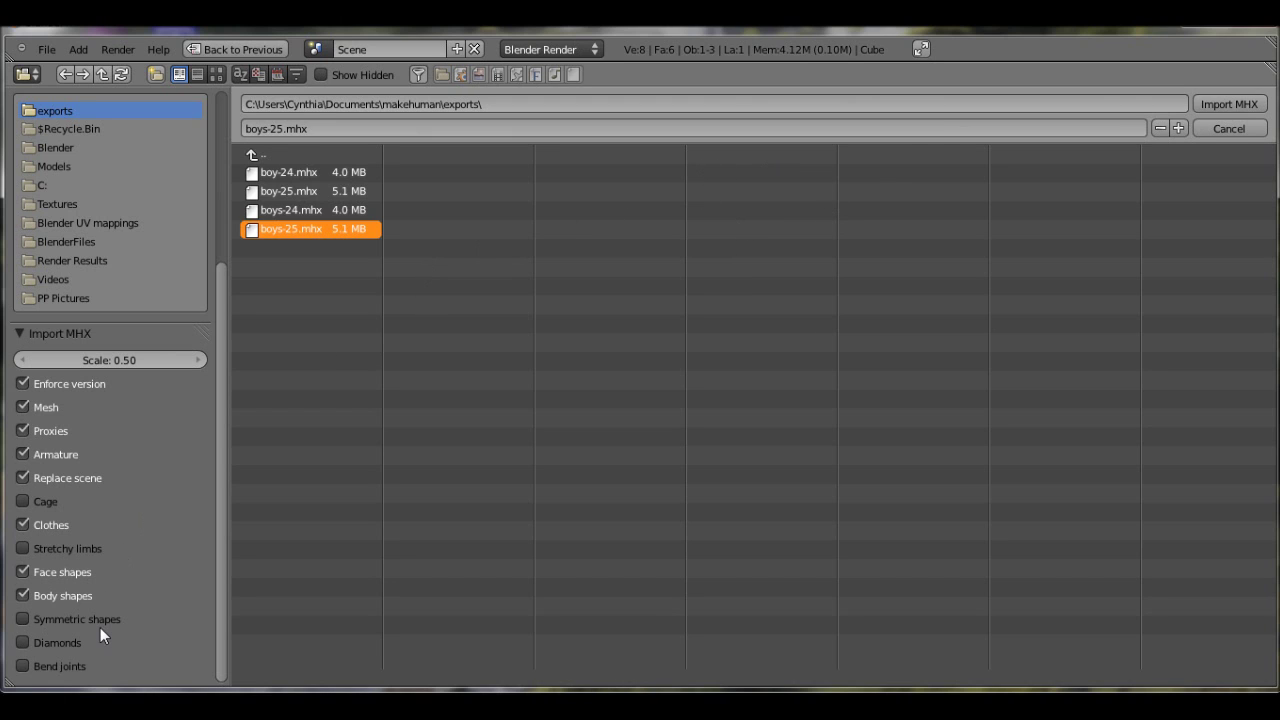
left_click(34, 664)
- Import the MHX boy with its armature and select its hip control
left_click(1228, 104)
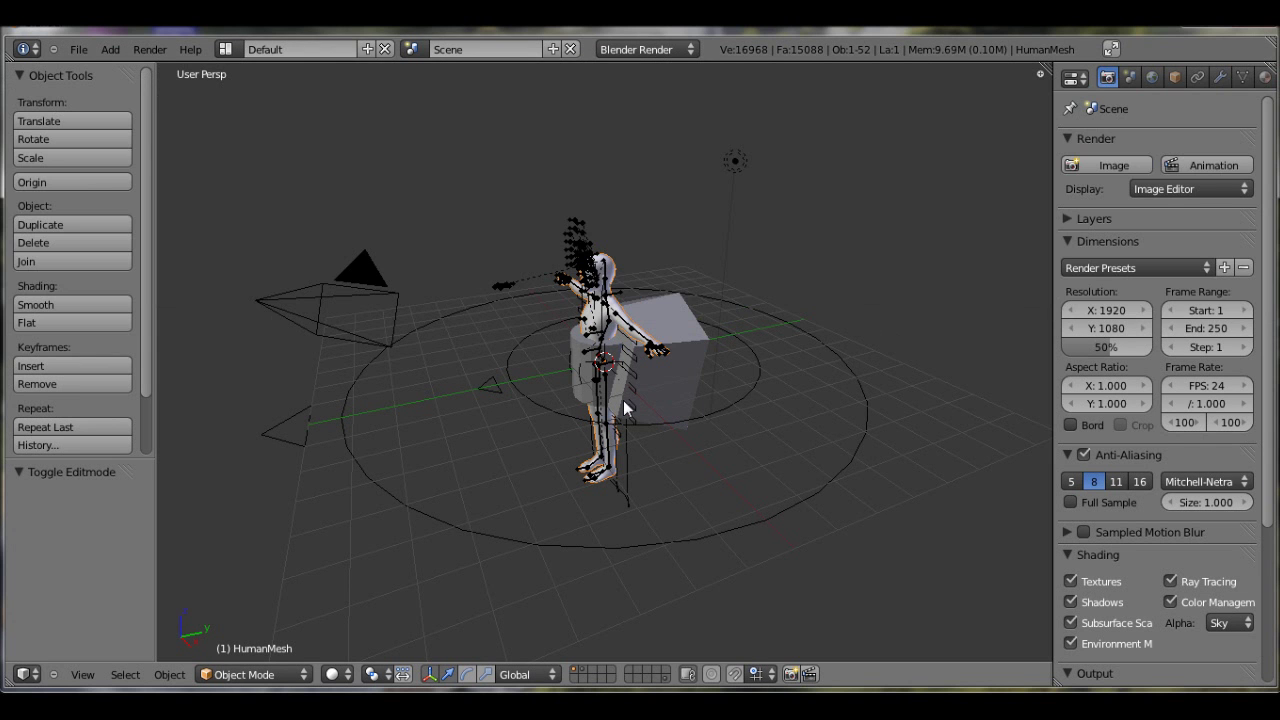
middle_click_drag(551, 378, 497, 297)
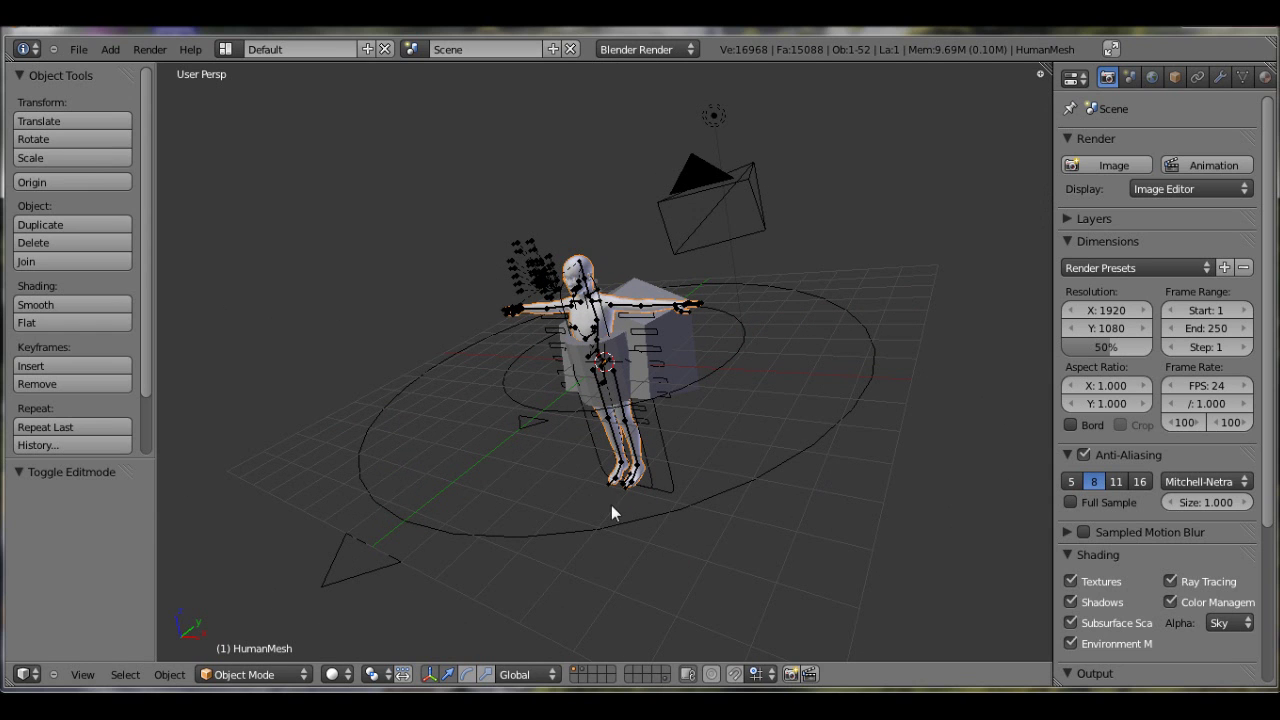
right_click(641, 521)
right_click(680, 350)
- Orbit and zoom to a higher frontal view of the boy's head and chest
middle_click_drag(682, 347, 590, 362)
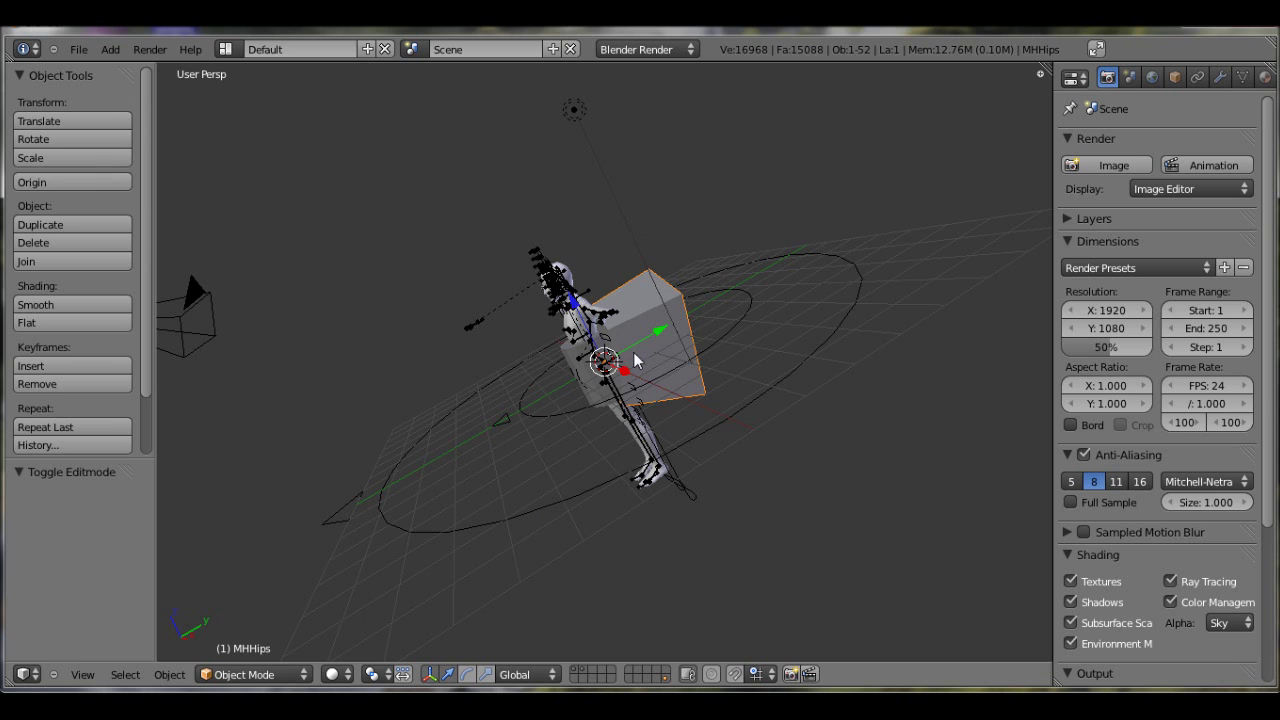
middle_click_drag(568, 302, 674, 307)
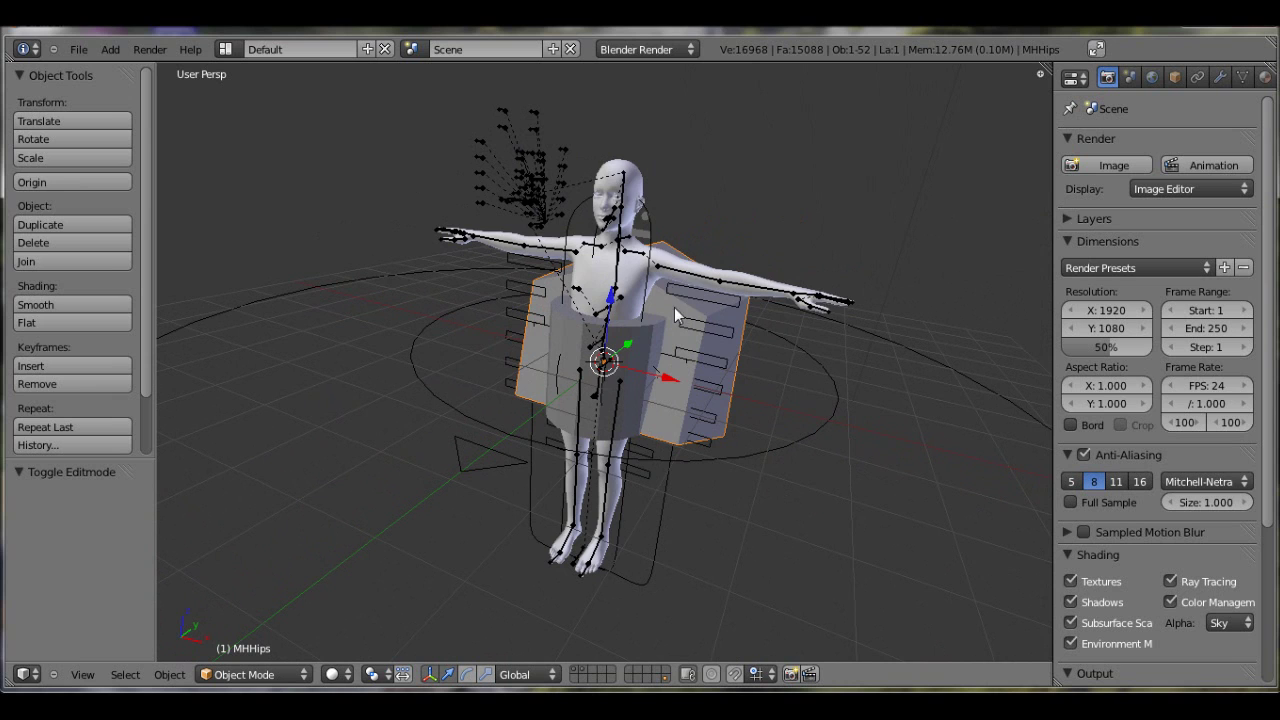
scroll(636, 199, "up", 5)
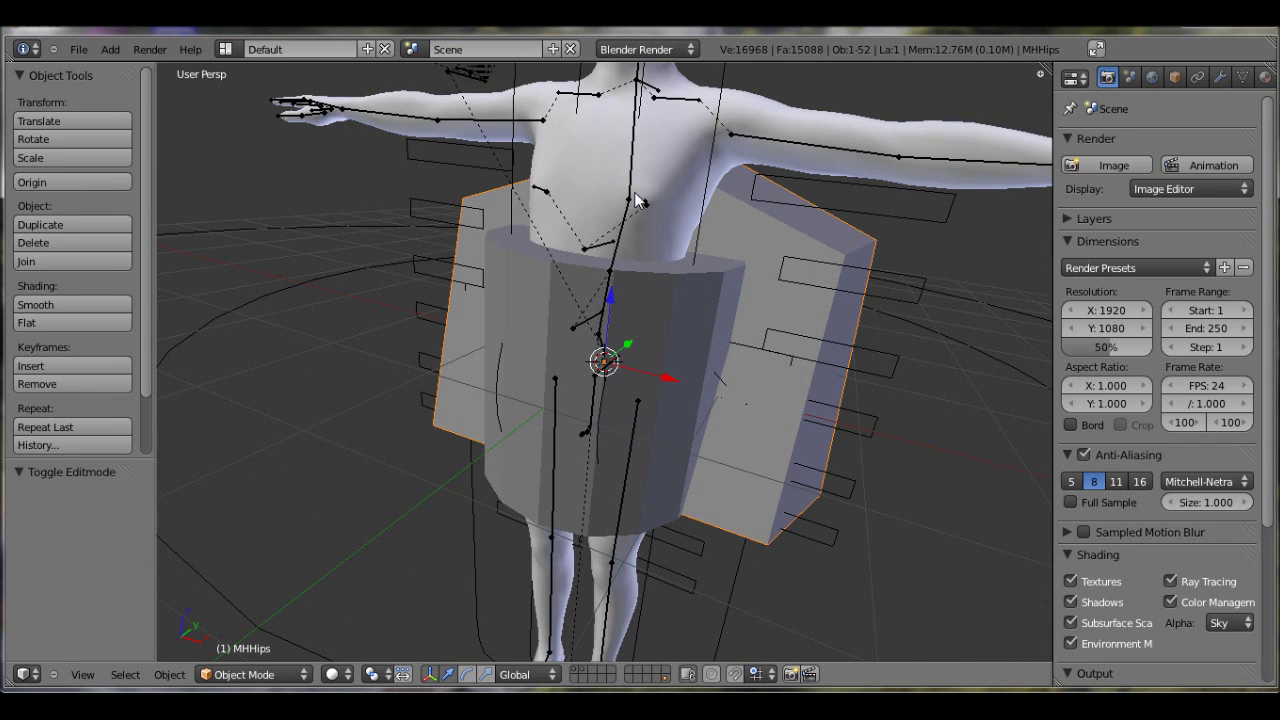
middle_click_drag(636, 200, 617, 350)
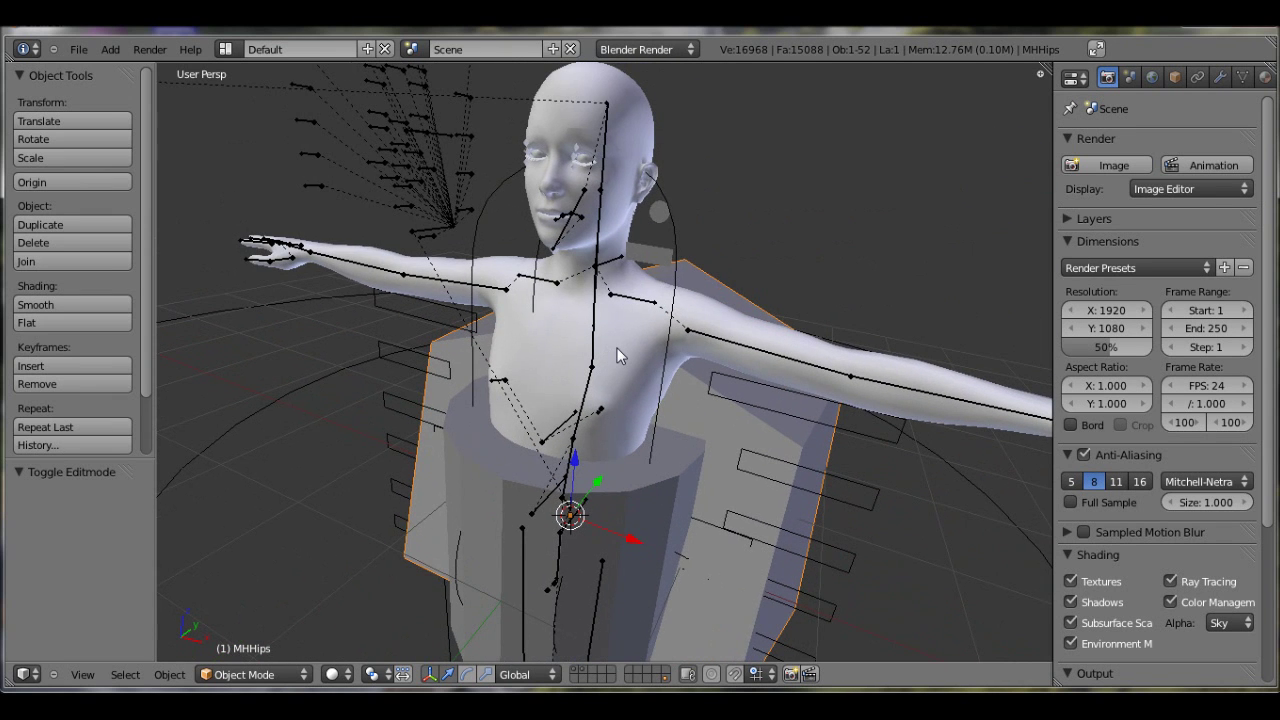
left_click(330, 645)
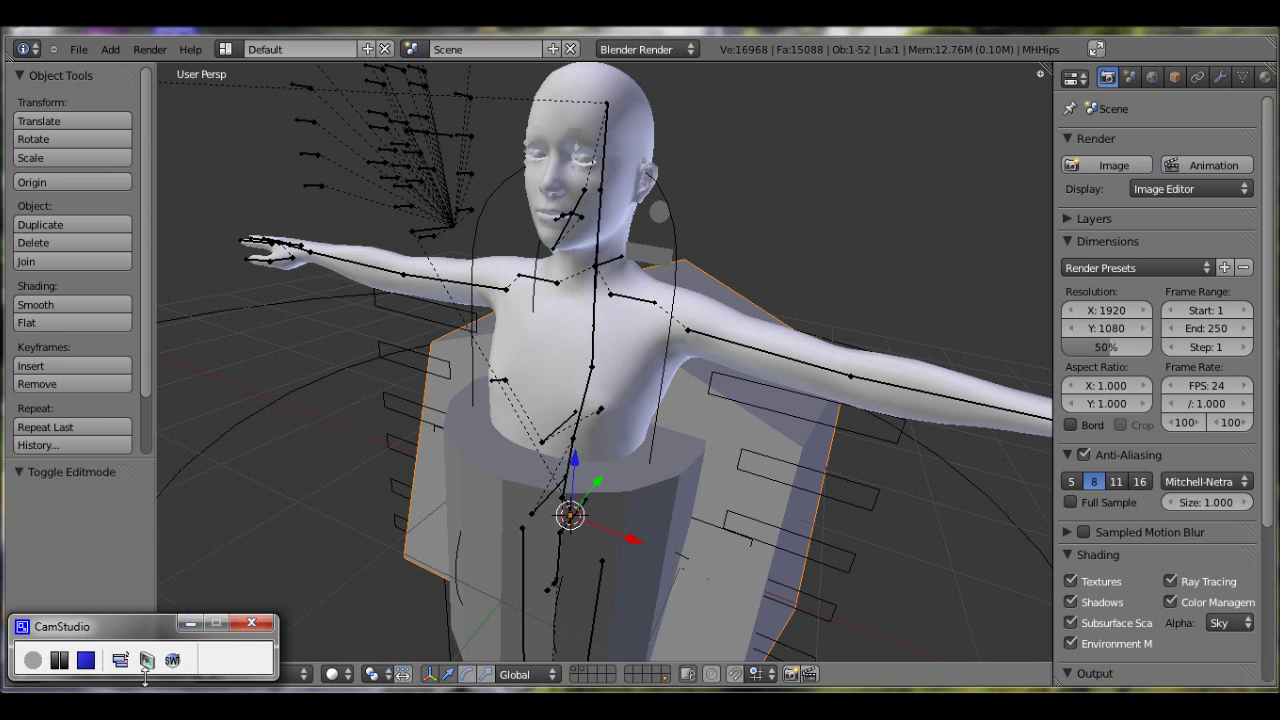